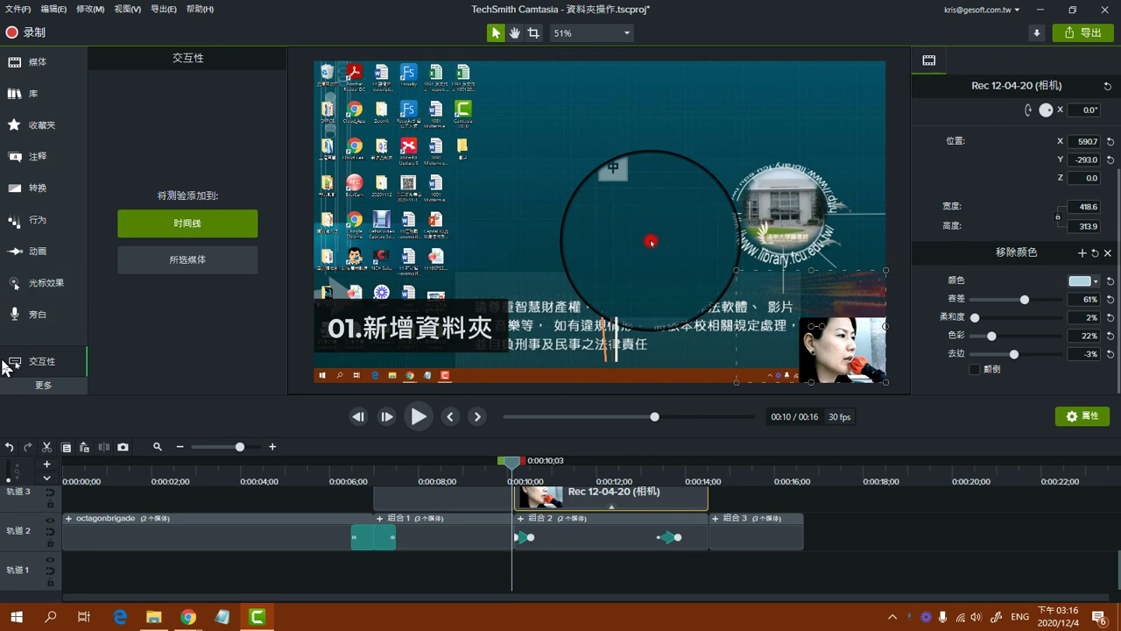
View the voice narration (旁白) tools and the audio effects (音效).
{"action": "left_click", "coordinate": [39, 389]}
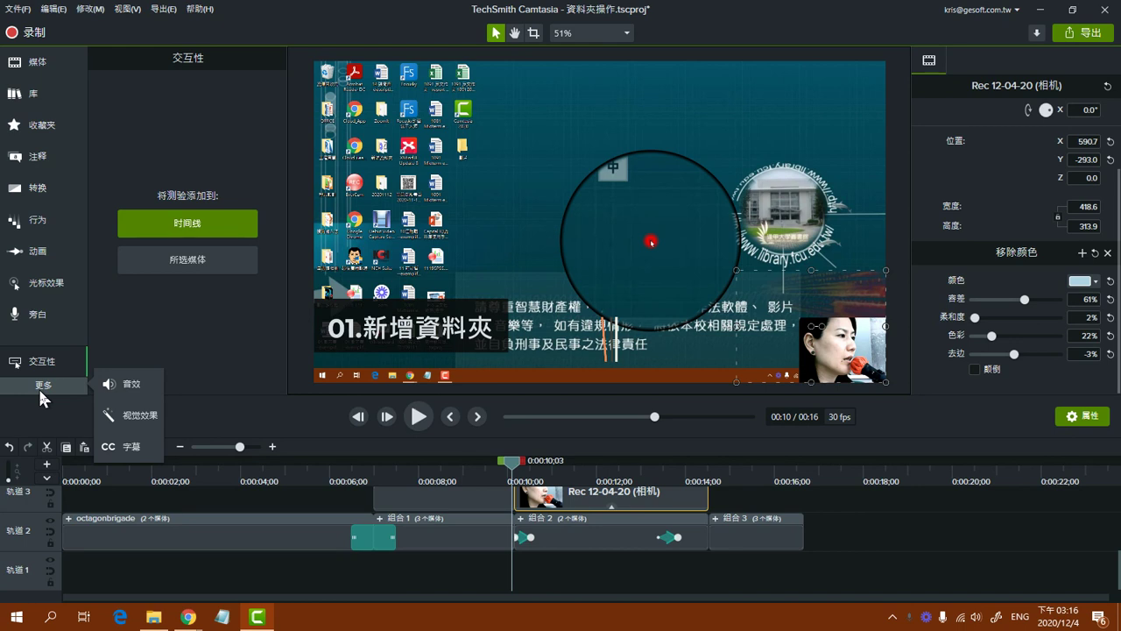
{"action": "left_click", "coordinate": [29, 317]}
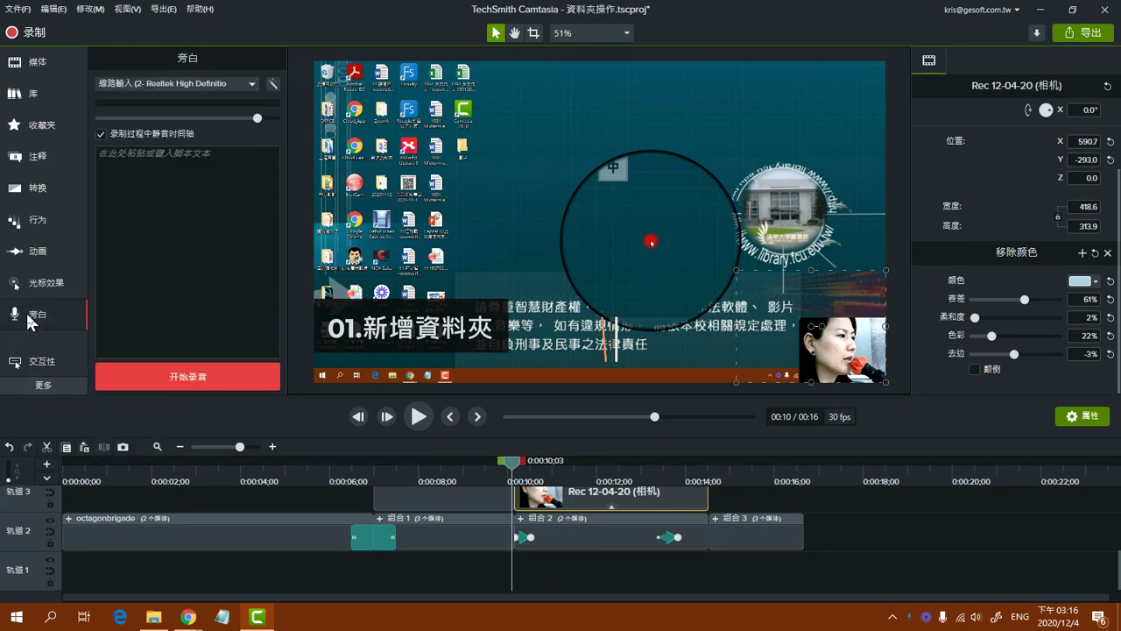
{"action": "left_click", "coordinate": [44, 389]}
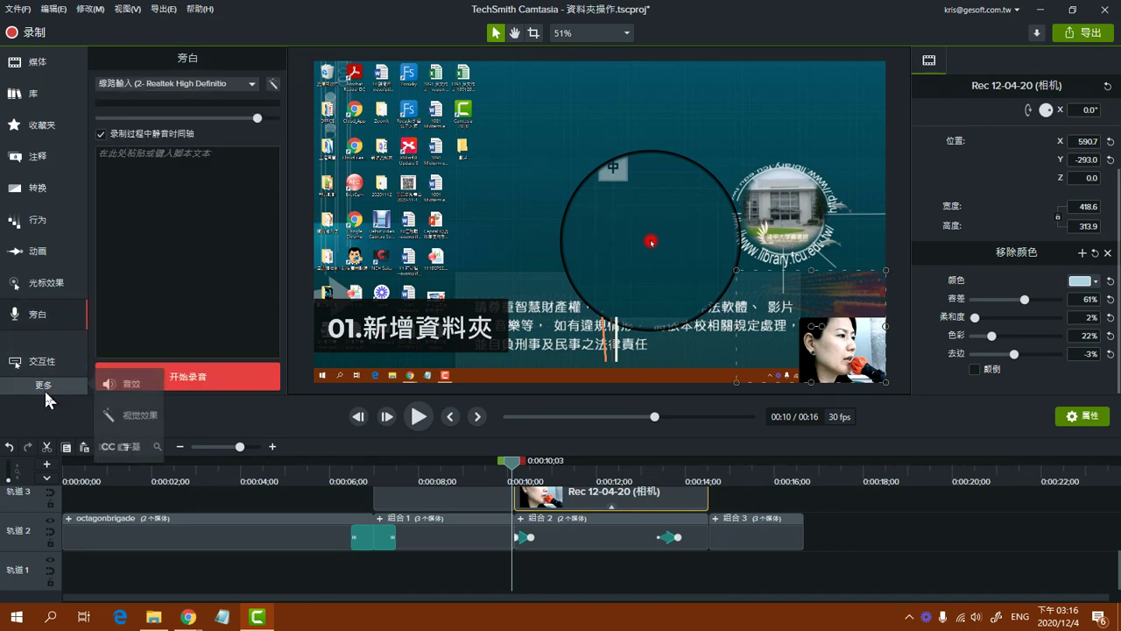
{"action": "left_click", "coordinate": [132, 385]}
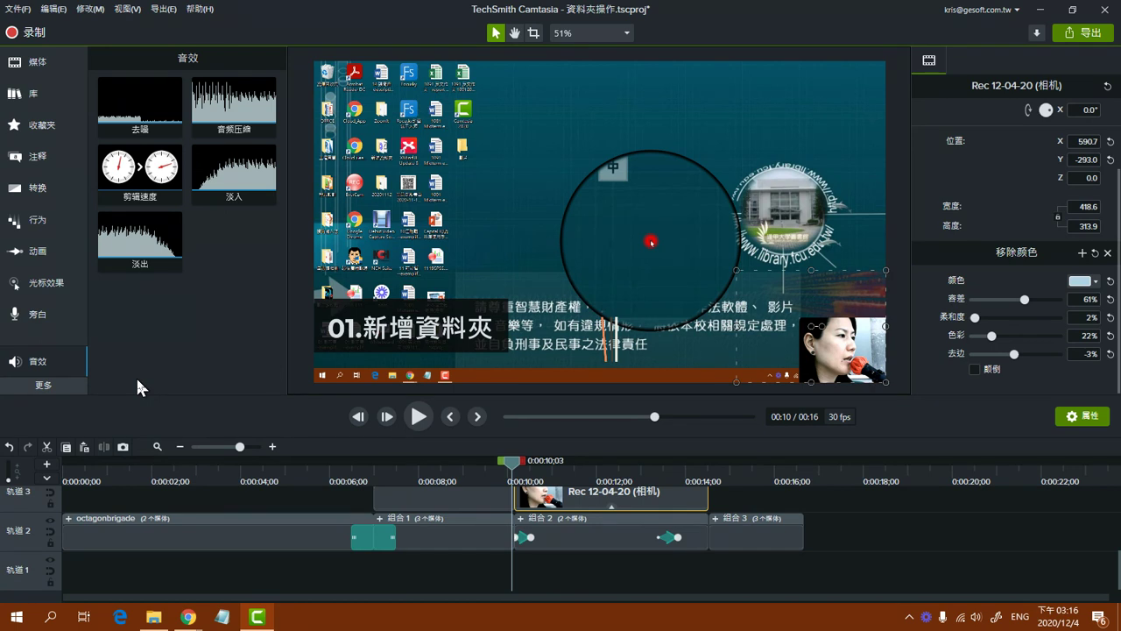
Enlarge the timeline area and play the octagonbrigade intro clip from about 1 second to check its sound.
{"action": "left_click", "coordinate": [609, 466]}
{"action": "left_click_drag", "start_coordinate": [438, 435], "coordinate": [438, 370]}
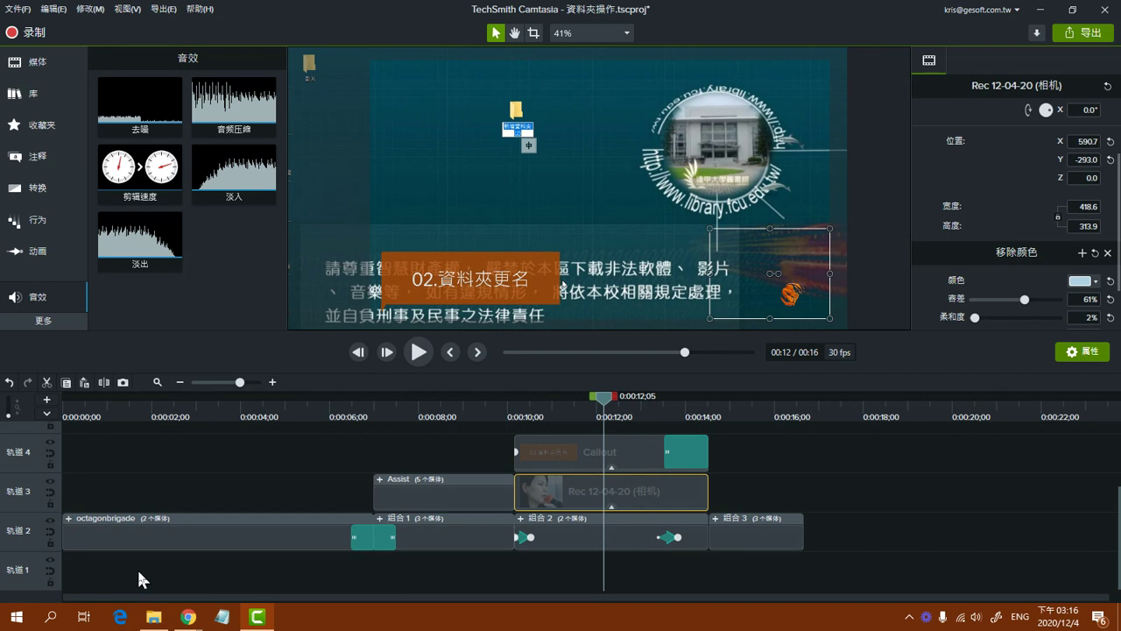
{"action": "left_click", "coordinate": [120, 536]}
{"action": "left_click", "coordinate": [112, 410]}
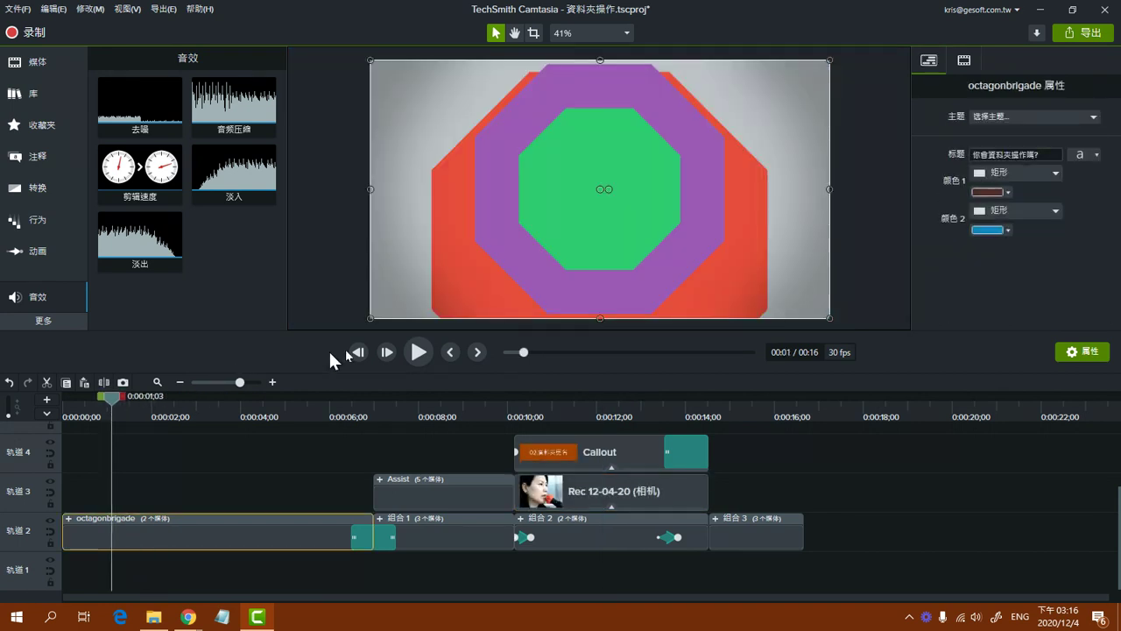
{"action": "left_click", "coordinate": [420, 353]}
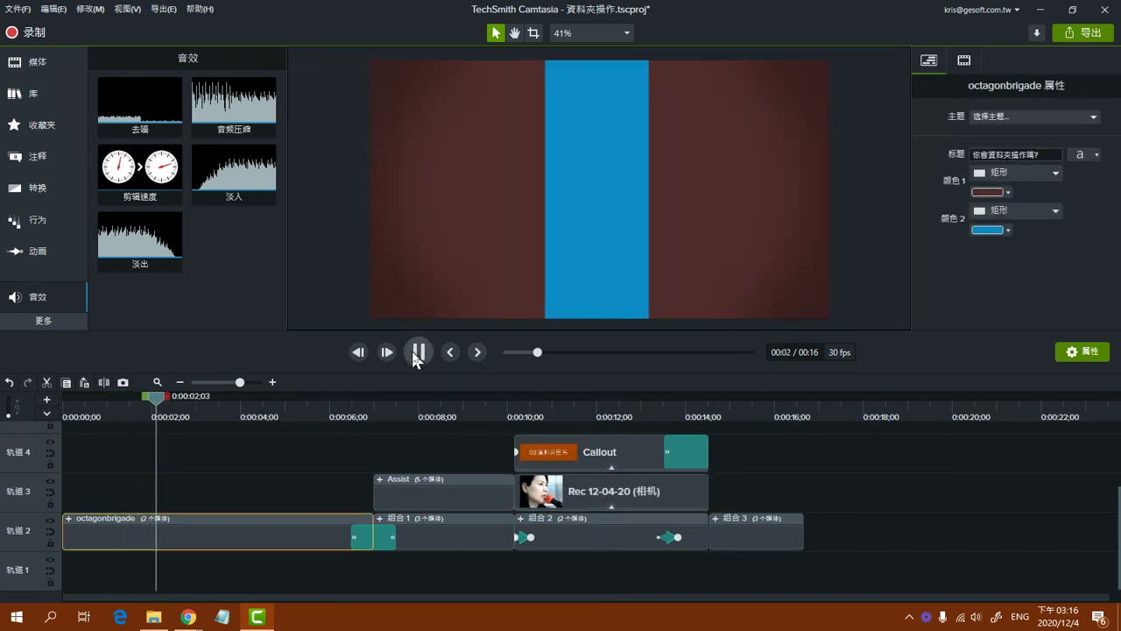
{"action": "left_click", "coordinate": [419, 352]}
Show the voice narration (旁白) recording options again and check which other tools are available.
{"action": "left_click", "coordinate": [49, 318]}
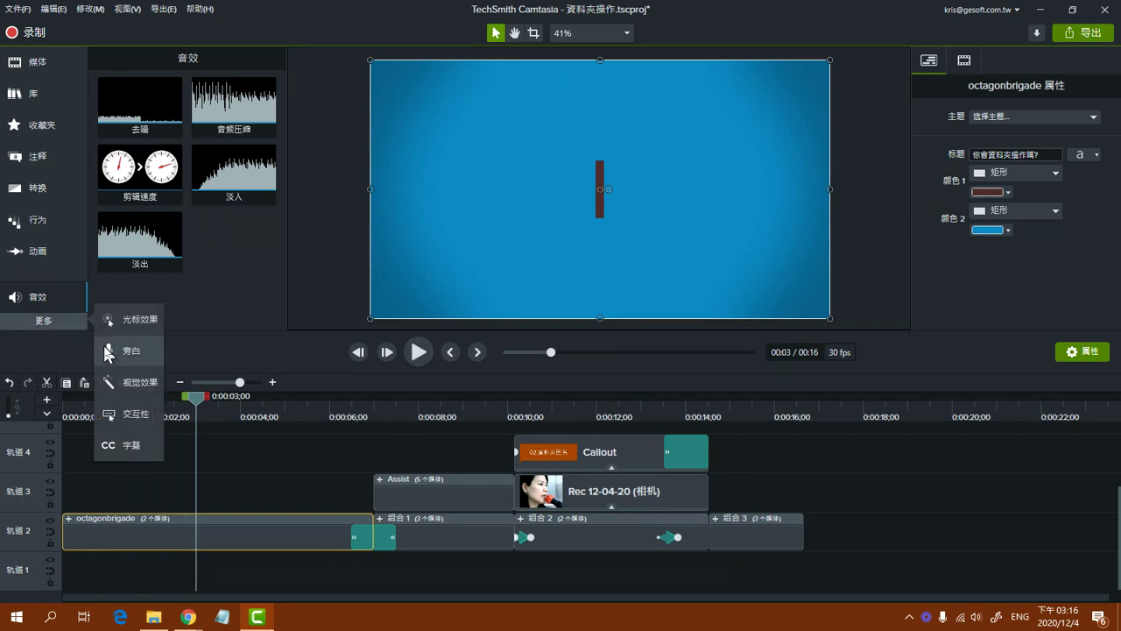
{"action": "left_click", "coordinate": [108, 352]}
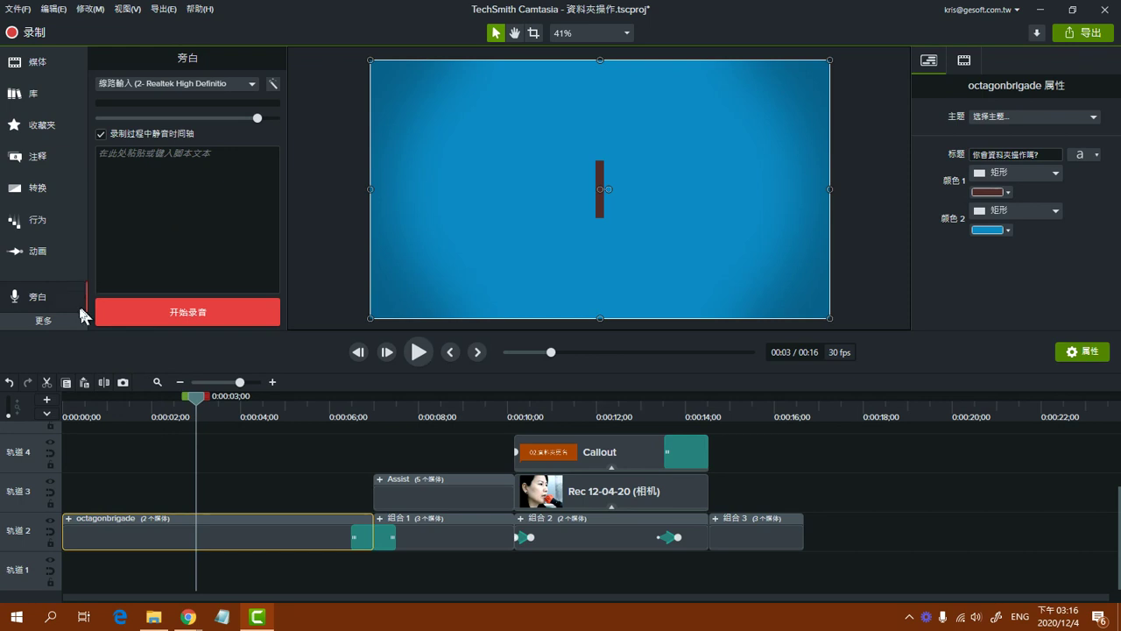
{"action": "left_click", "coordinate": [42, 321]}
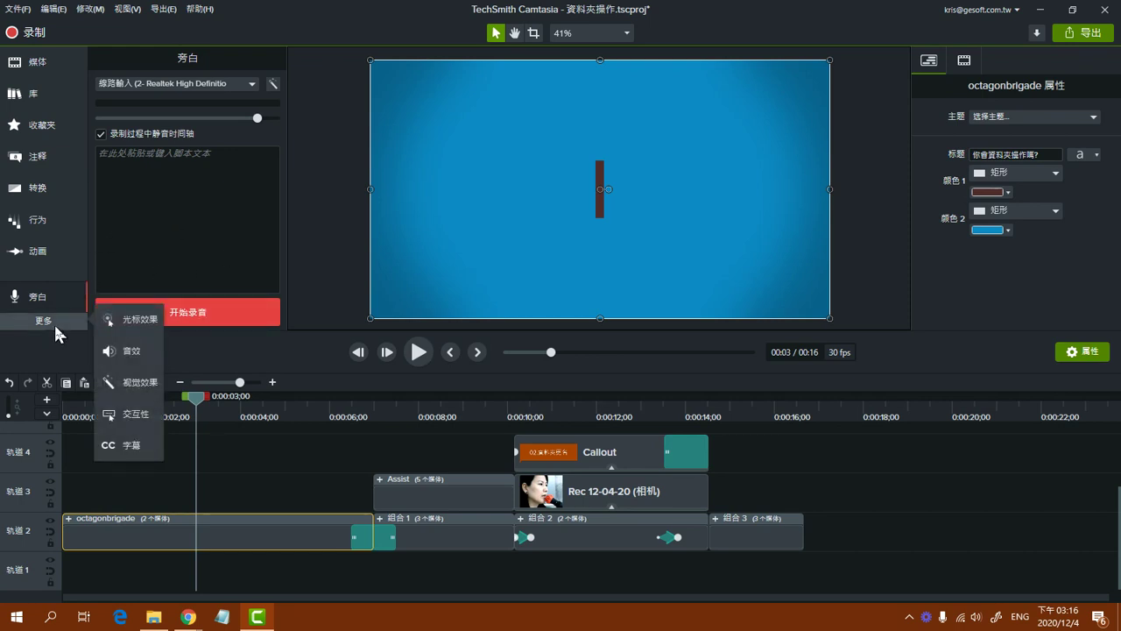
{"action": "left_click", "coordinate": [43, 321]}
In the Camtasia 2020 library, collapse the lower thirds (下三分之一) folder and expand the music tracks (音乐曲目) folder.
{"action": "left_click", "coordinate": [41, 95]}
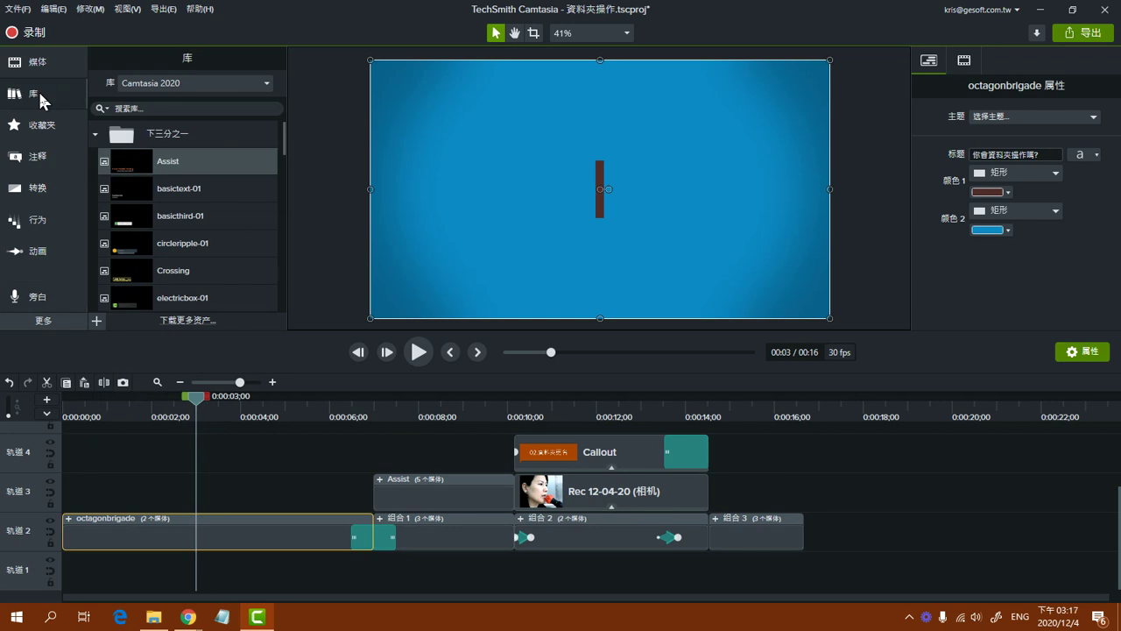
{"action": "left_click", "coordinate": [182, 83]}
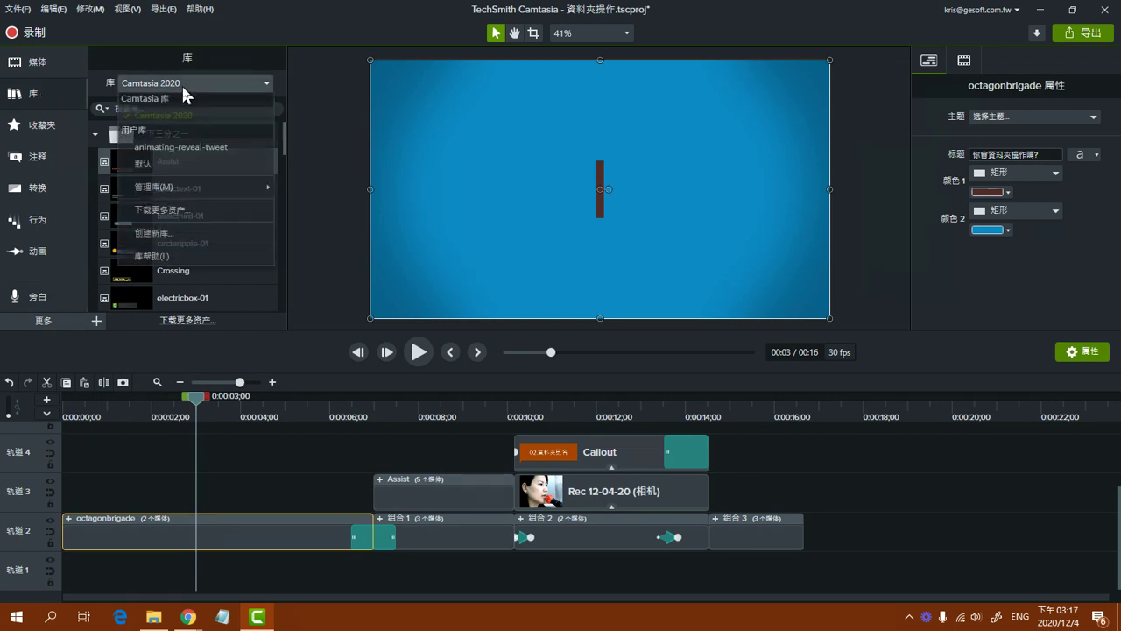
{"action": "left_click", "coordinate": [181, 114]}
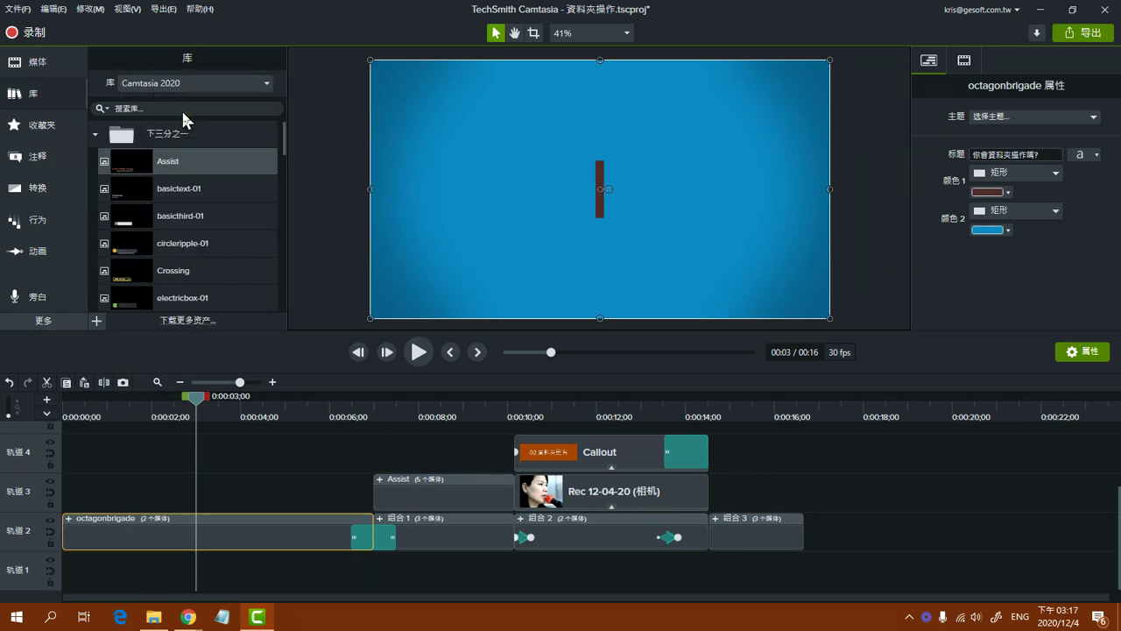
{"action": "left_click", "coordinate": [95, 134]}
{"action": "left_click", "coordinate": [96, 244]}
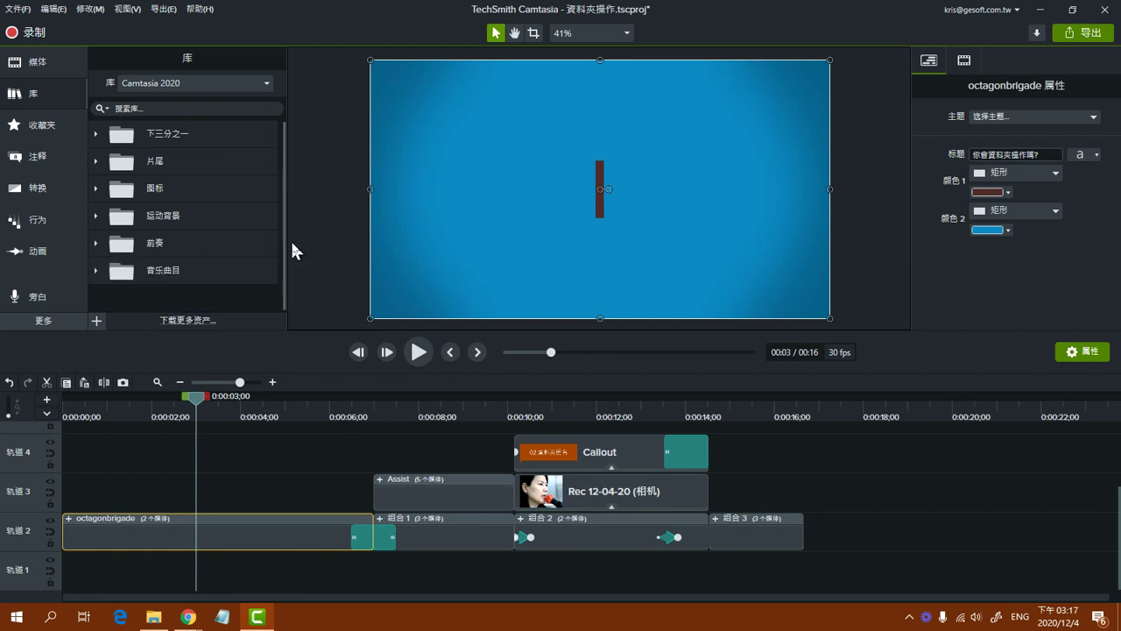
{"action": "left_click", "coordinate": [96, 271]}
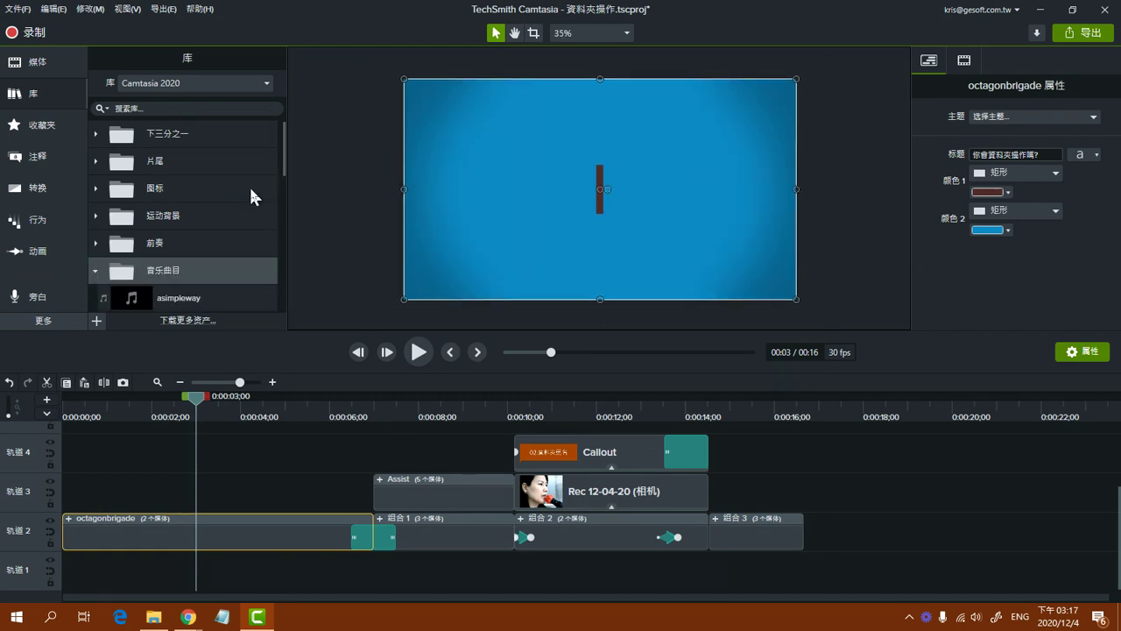
{"action": "scroll", "coordinate": [251, 194], "scroll_direction": "down", "scroll_amount": 2}
{"action": "scroll", "coordinate": [250, 195], "scroll_direction": "down", "scroll_amount": 5}
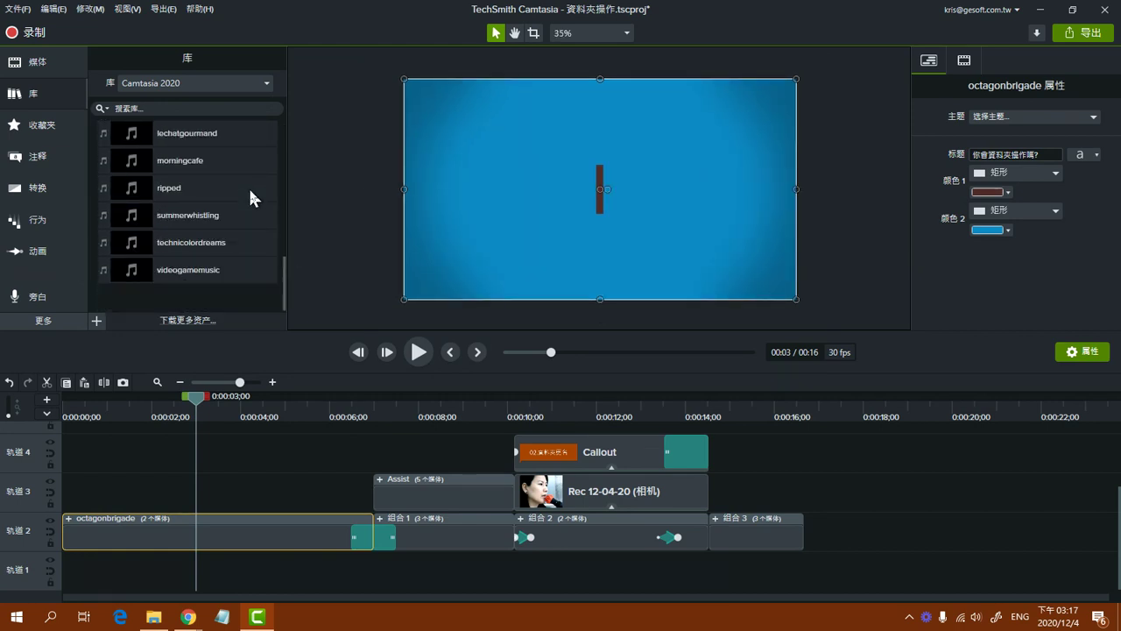
{"action": "scroll", "coordinate": [251, 194], "scroll_direction": "up", "scroll_amount": 2}
{"action": "scroll", "coordinate": [250, 196], "scroll_direction": "up", "scroll_amount": 2}
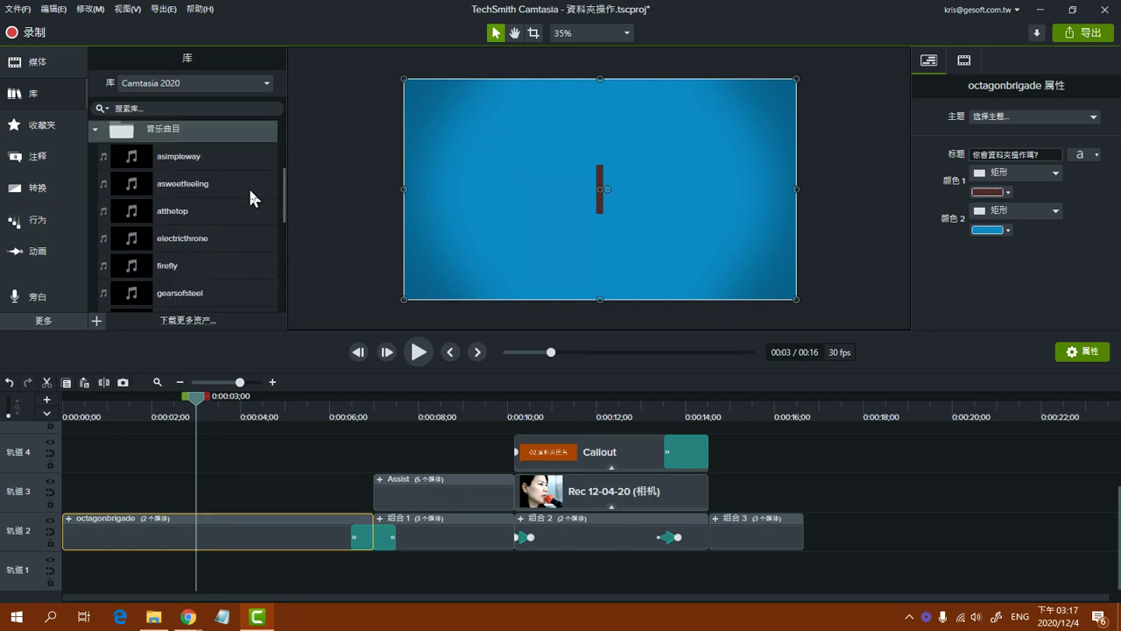
Preview the asimpleway, asweetfeeling, atthetop and electricthrone music tracks, with the system volume set to 54.
{"action": "double_click", "coordinate": [138, 158]}
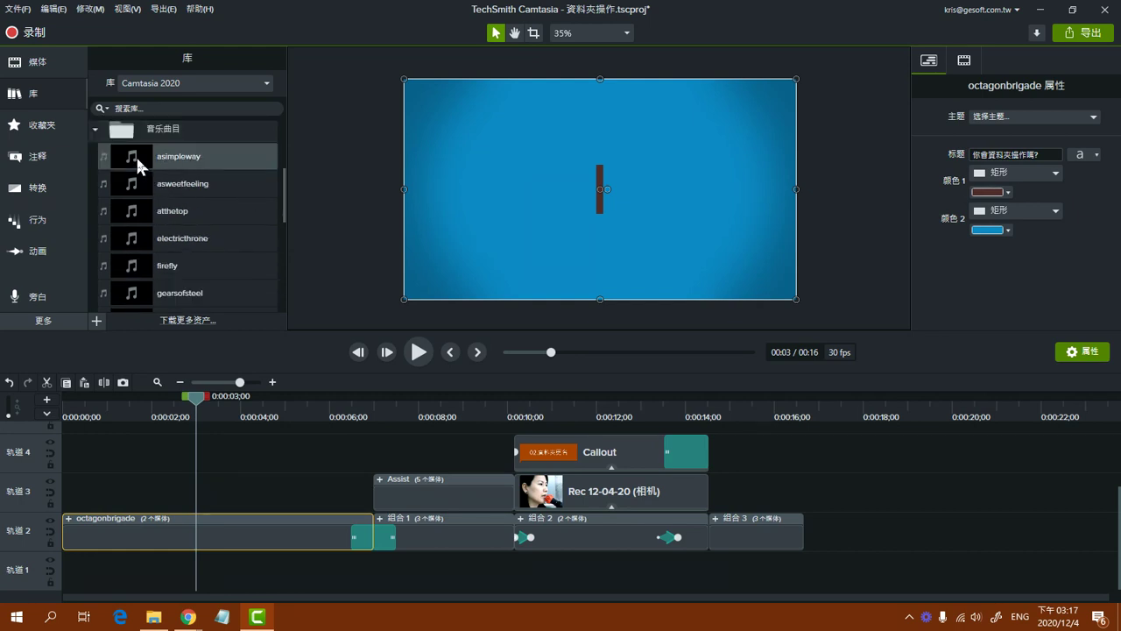
{"action": "left_click", "coordinate": [975, 617]}
{"action": "left_click_drag", "start_coordinate": [978, 585], "coordinate": [1003, 584]}
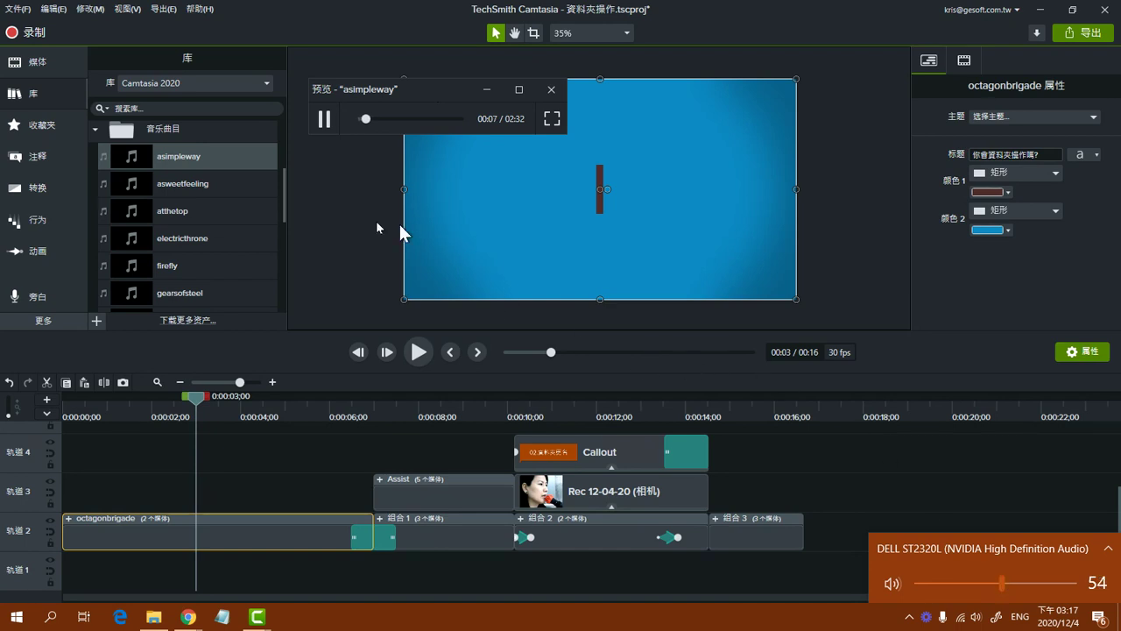
{"action": "double_click", "coordinate": [172, 183]}
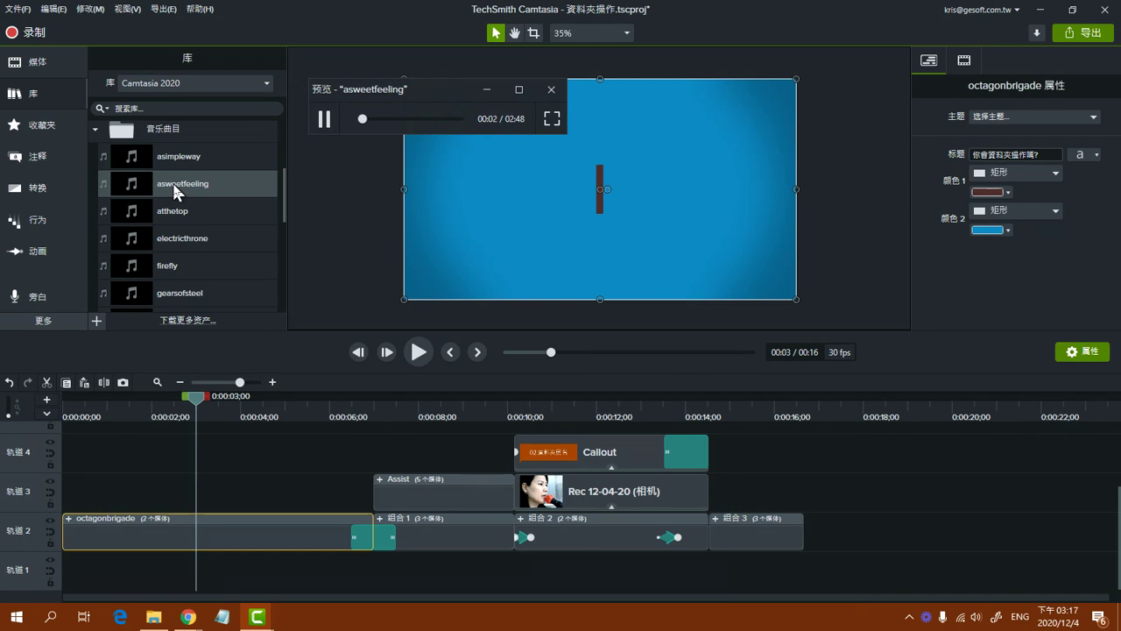
{"action": "left_click", "coordinate": [172, 222]}
{"action": "double_click", "coordinate": [173, 221]}
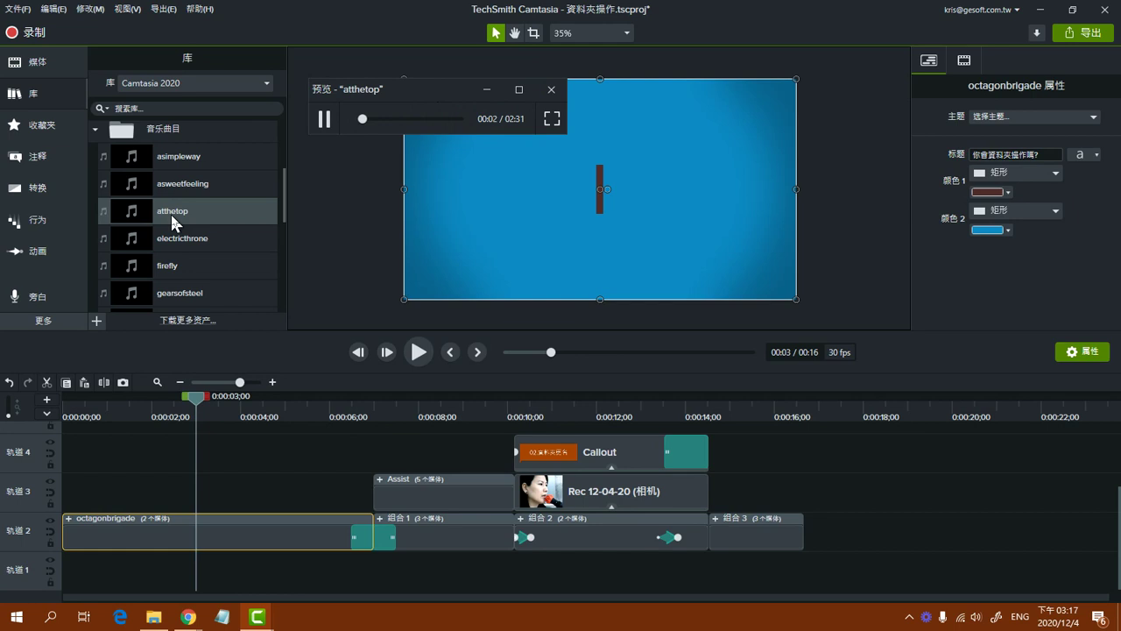
{"action": "double_click", "coordinate": [187, 243]}
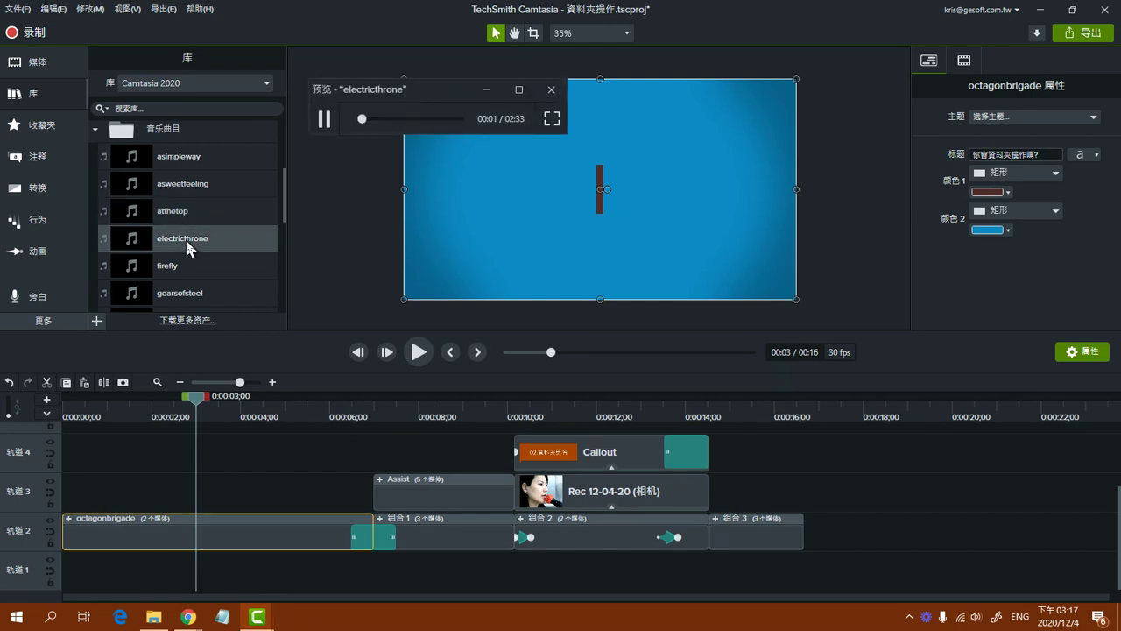
{"action": "left_click", "coordinate": [551, 89]}
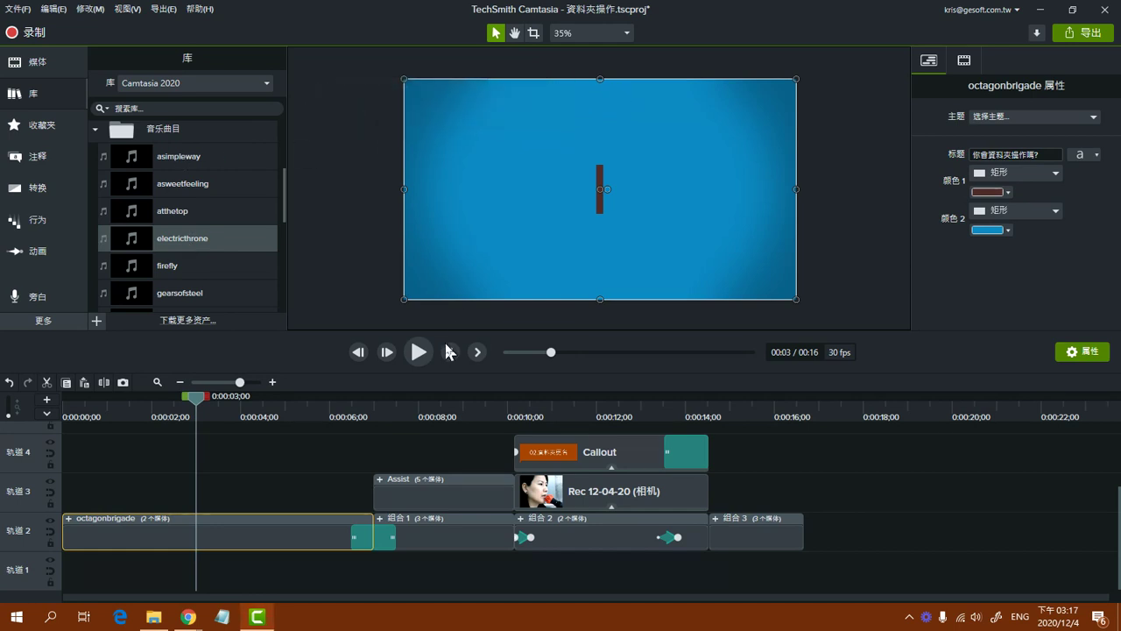
Return the playhead to the start and add the asimpleway music to track 1 (轨道 1) at 0:00:00;00.
{"action": "left_click_drag", "start_coordinate": [202, 412], "coordinate": [50, 438]}
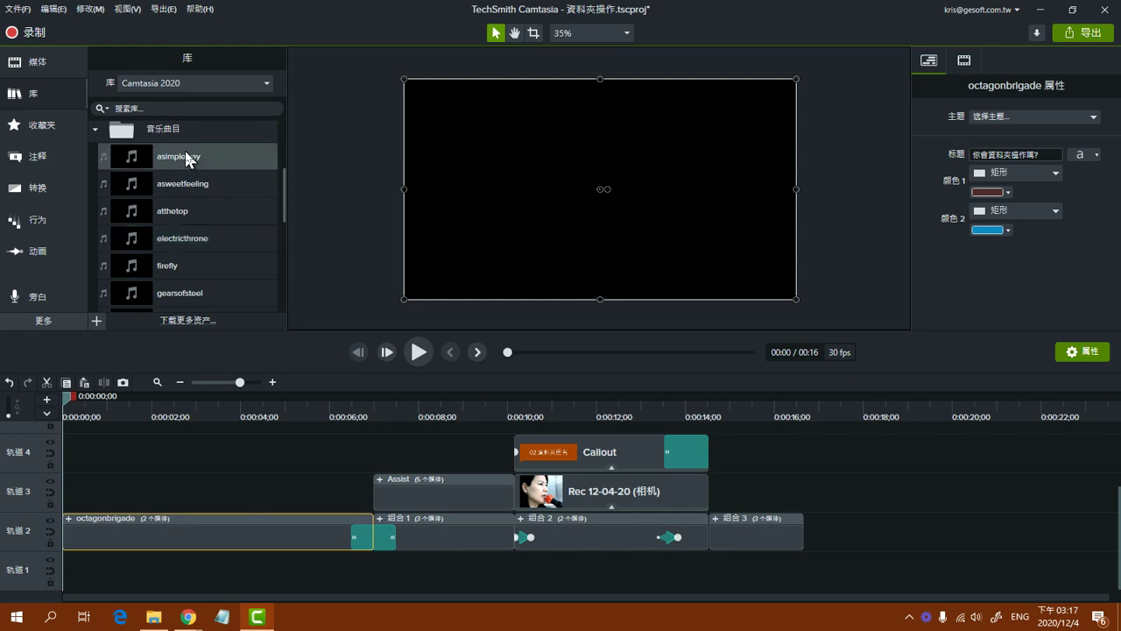
{"action": "scroll", "coordinate": [188, 167], "scroll_direction": "up", "scroll_amount": 1}
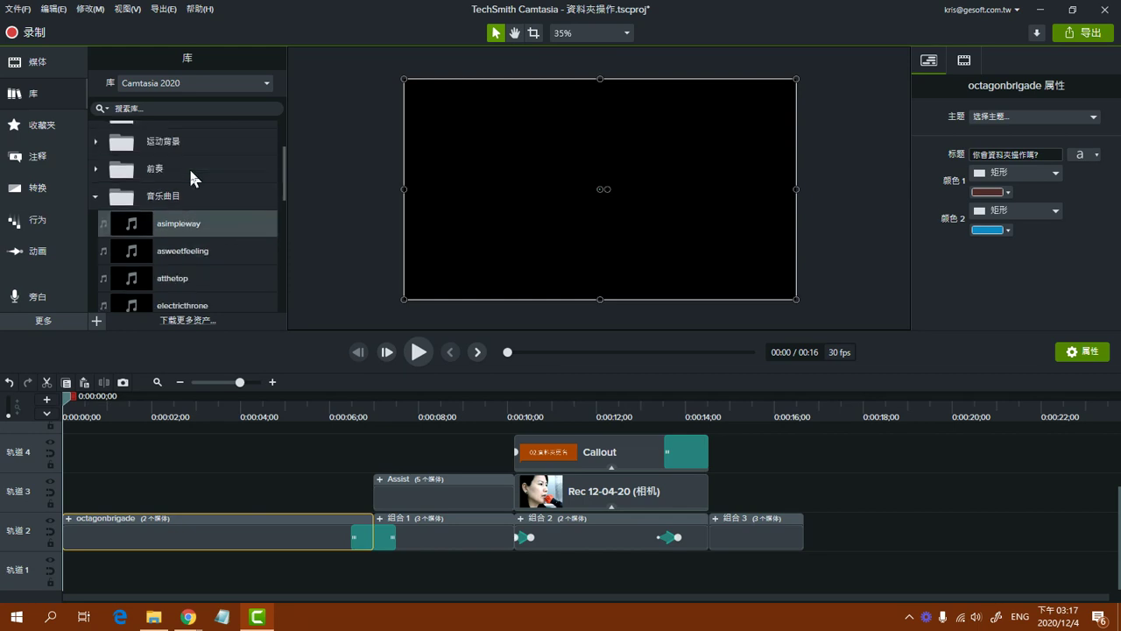
{"action": "left_click", "coordinate": [182, 220]}
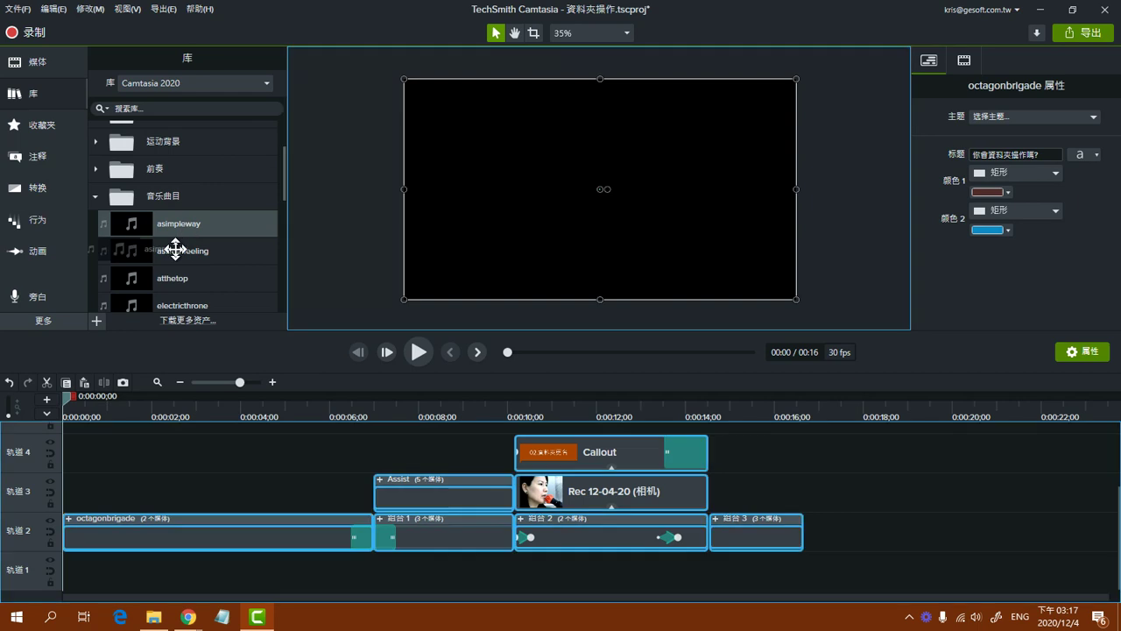
{"action": "left_click", "coordinate": [179, 589]}
{"action": "left_click_drag", "start_coordinate": [162, 222], "coordinate": [59, 580]}
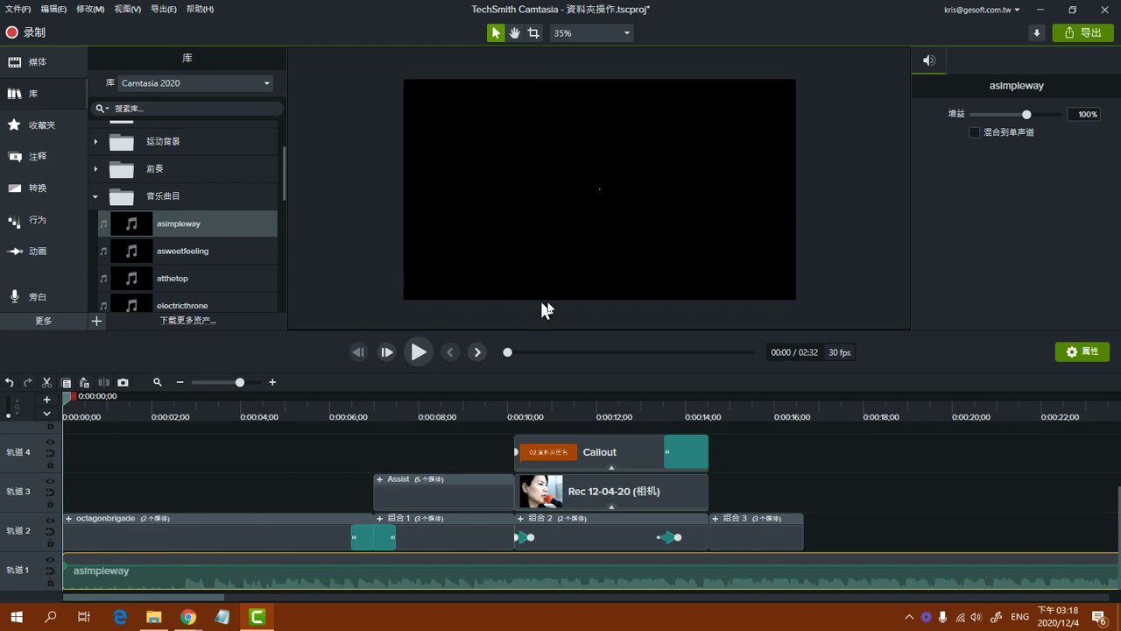
Play the timeline from the start, and again from about 6 seconds, to listen to the background music.
{"action": "left_click", "coordinate": [419, 351]}
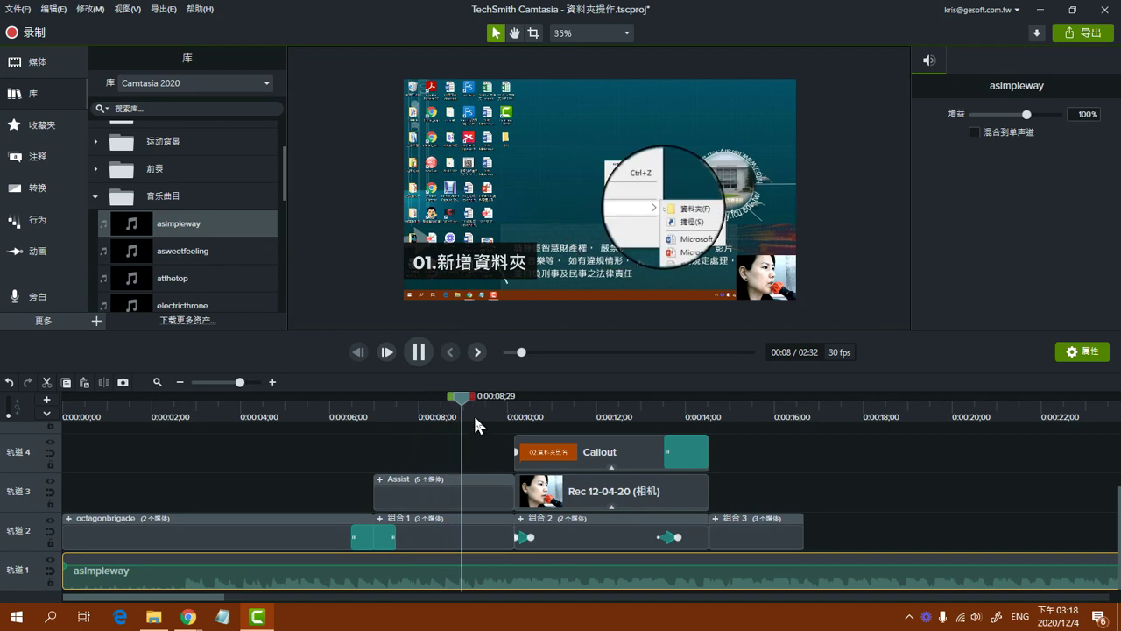
{"action": "key", "text": "space"}
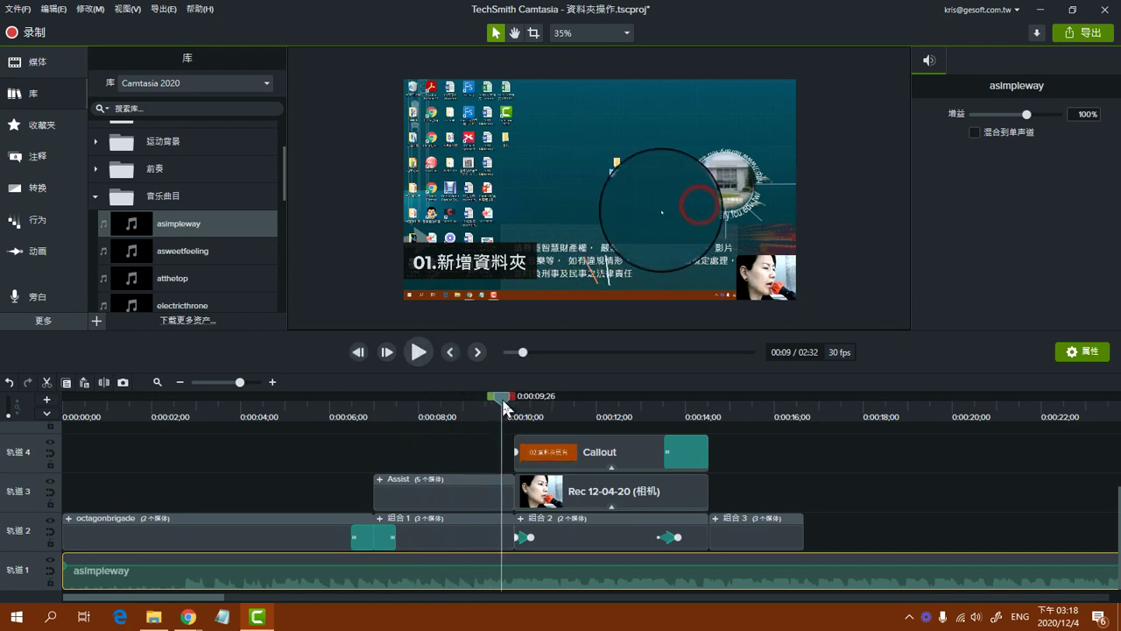
{"action": "left_click", "coordinate": [319, 429]}
{"action": "left_click", "coordinate": [335, 429]}
{"action": "left_click", "coordinate": [422, 351]}
{"action": "left_click", "coordinate": [422, 351]}
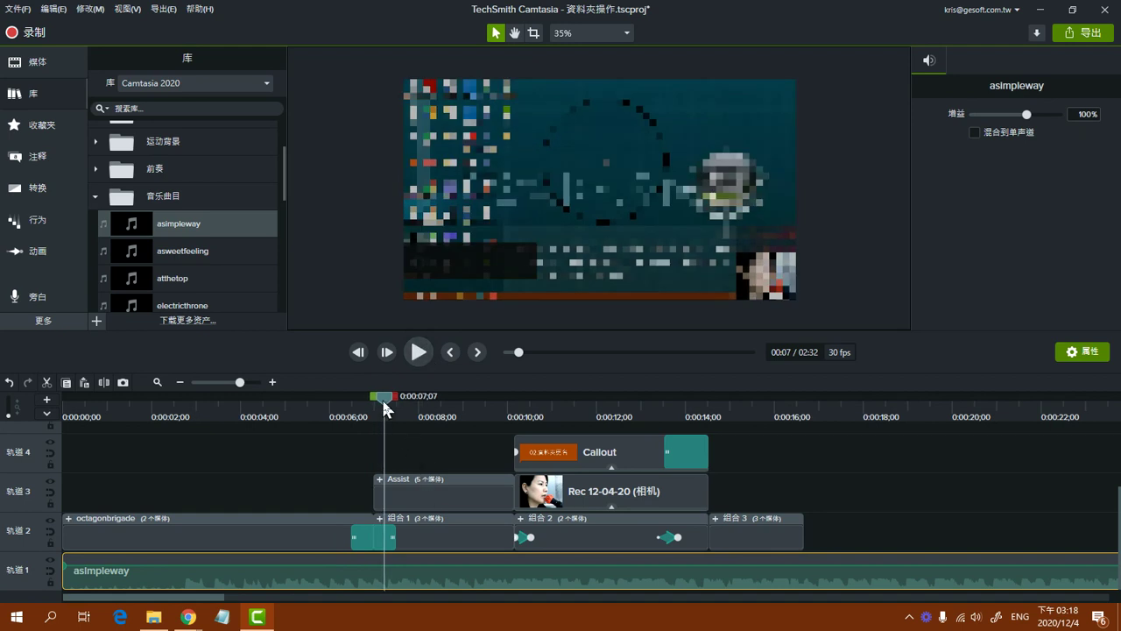
Split the asimpleway music on track 1 at 0:00:06;18 and delete its opening part.
{"action": "left_click_drag", "start_coordinate": [384, 407], "coordinate": [356, 417]}
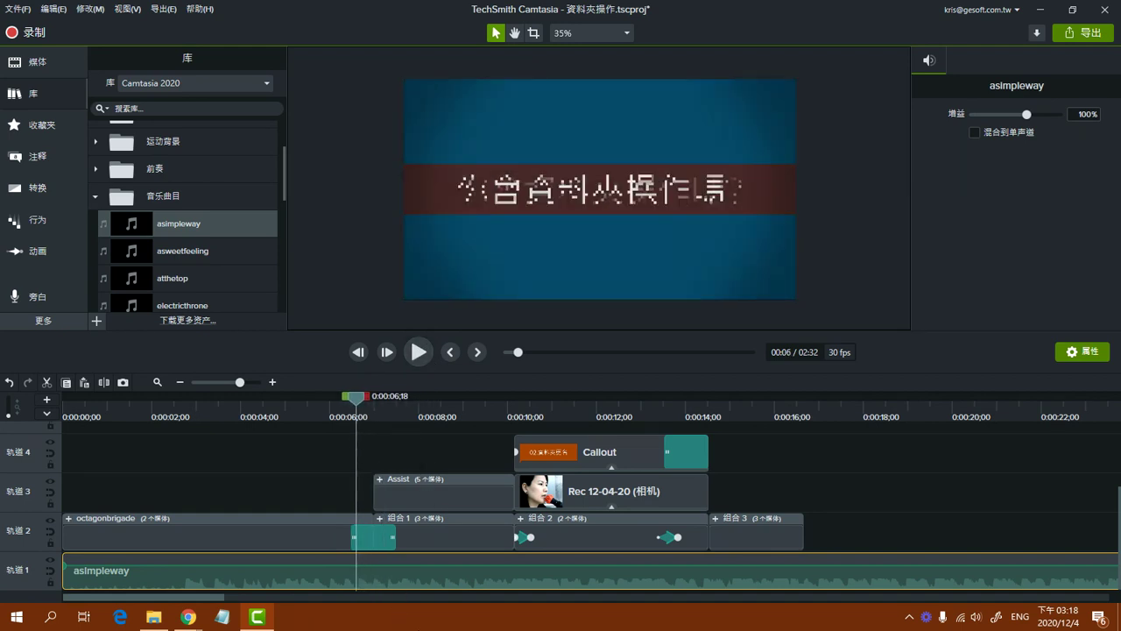
{"action": "left_click", "coordinate": [105, 381]}
{"action": "left_click", "coordinate": [321, 565]}
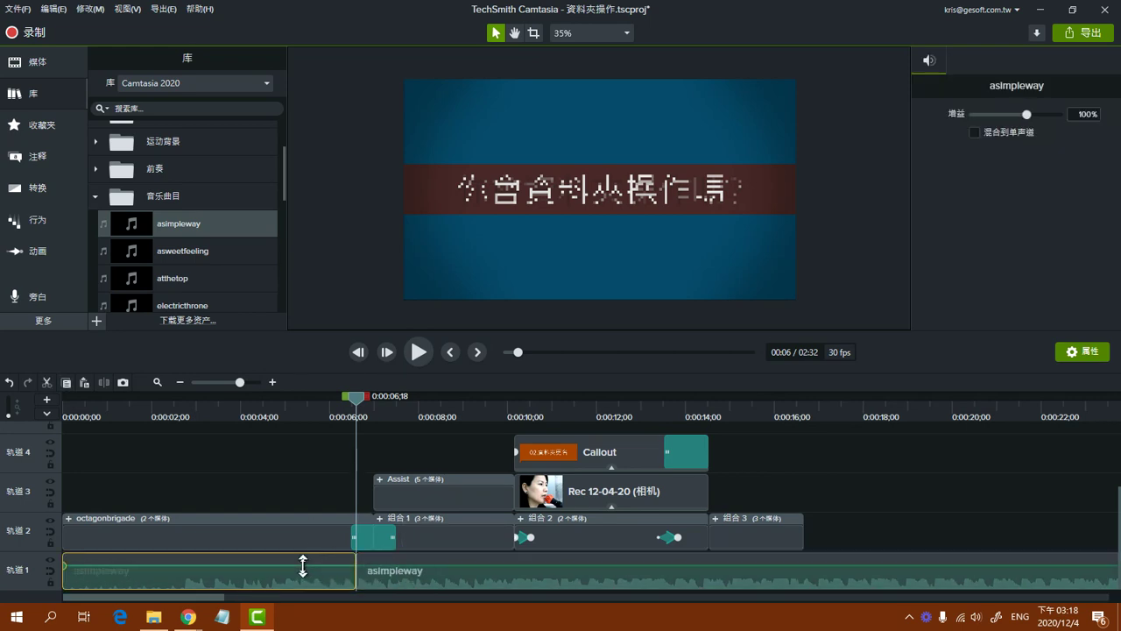
{"action": "left_click", "coordinate": [286, 480]}
{"action": "left_click", "coordinate": [263, 571]}
{"action": "key", "text": "Delete"}
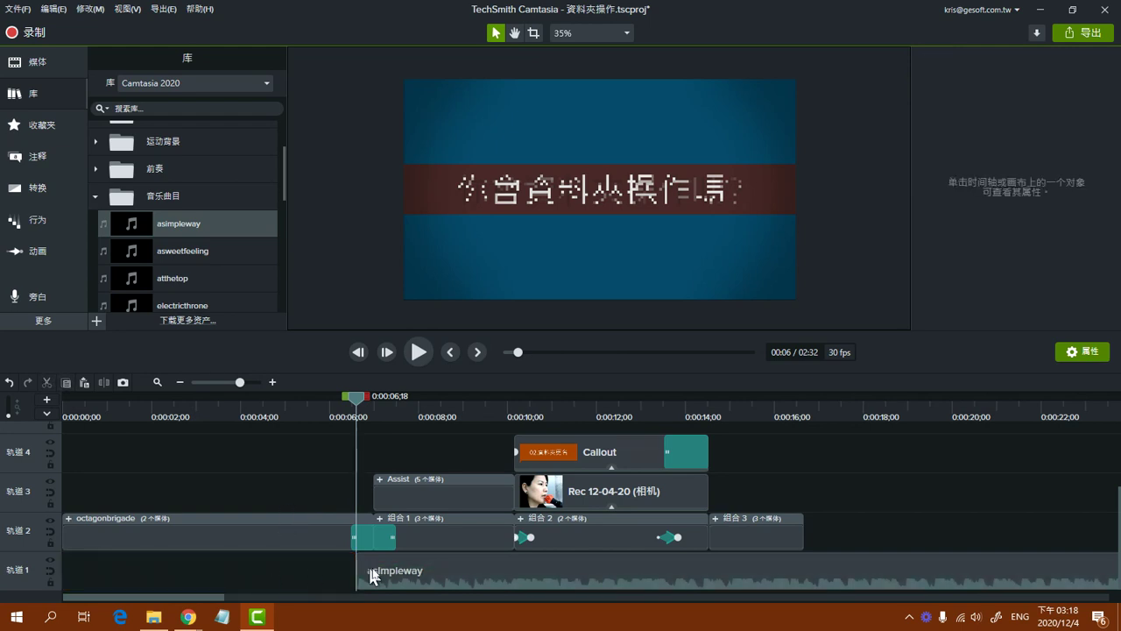
Move the remaining asimpleway music to the start of track 1 and play the timeline from the beginning.
{"action": "left_click_drag", "start_coordinate": [525, 585], "coordinate": [194, 574]}
{"action": "left_click_drag", "start_coordinate": [356, 397], "coordinate": [64, 396]}
{"action": "left_click", "coordinate": [419, 351]}
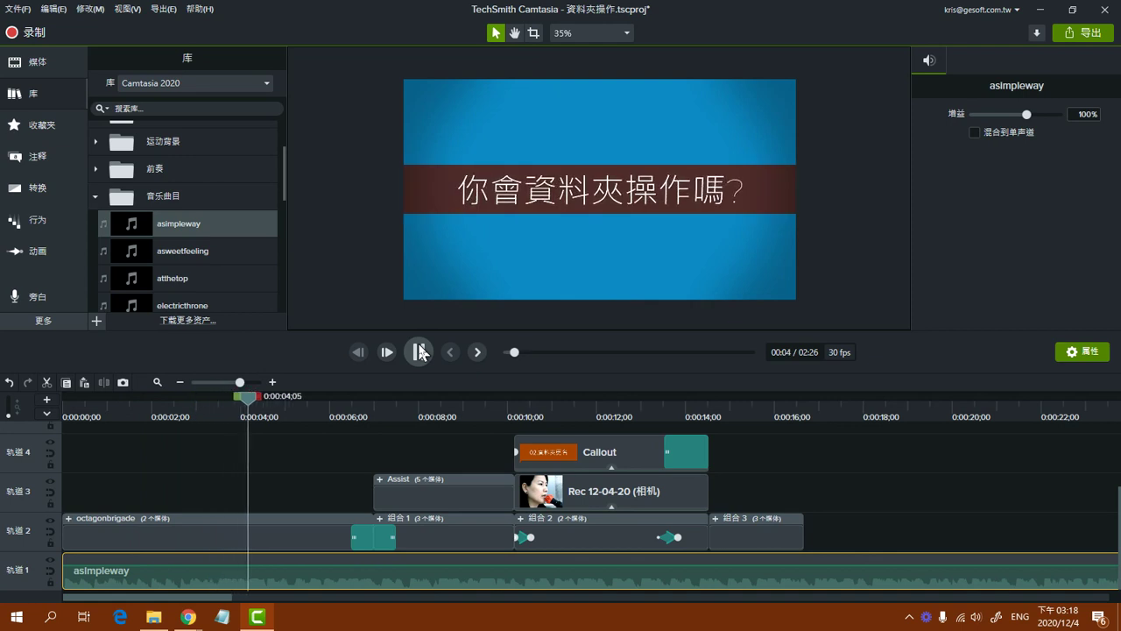
{"action": "left_click", "coordinate": [420, 351]}
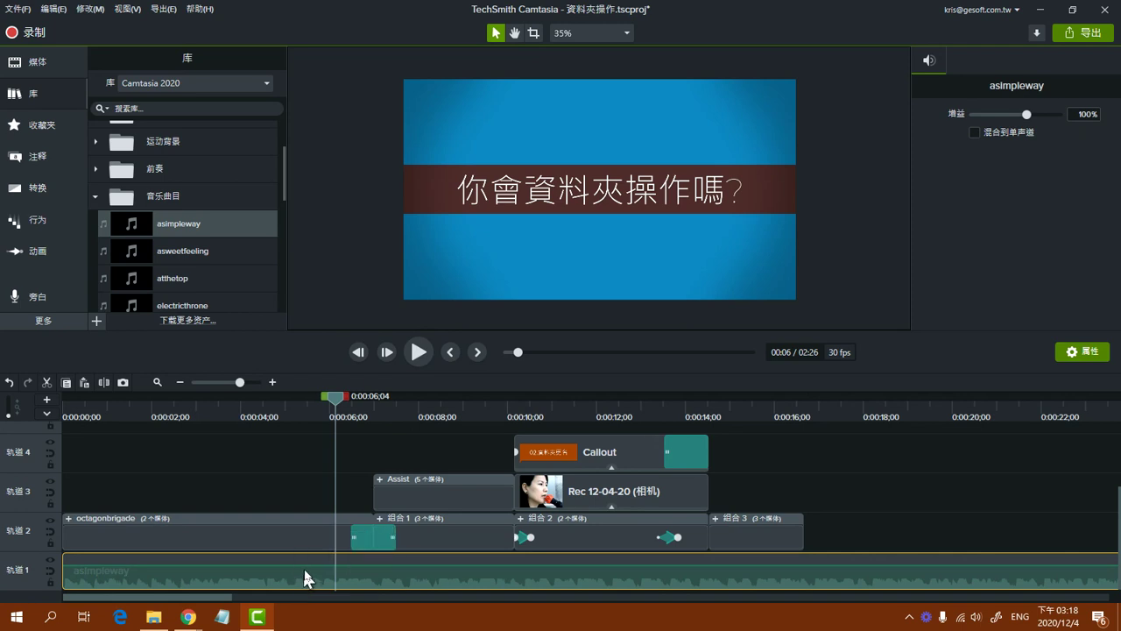
Raise the volume of the asimpleway music on track 1 and replay the opening from the start.
{"action": "left_click_drag", "start_coordinate": [307, 566], "coordinate": [309, 560]}
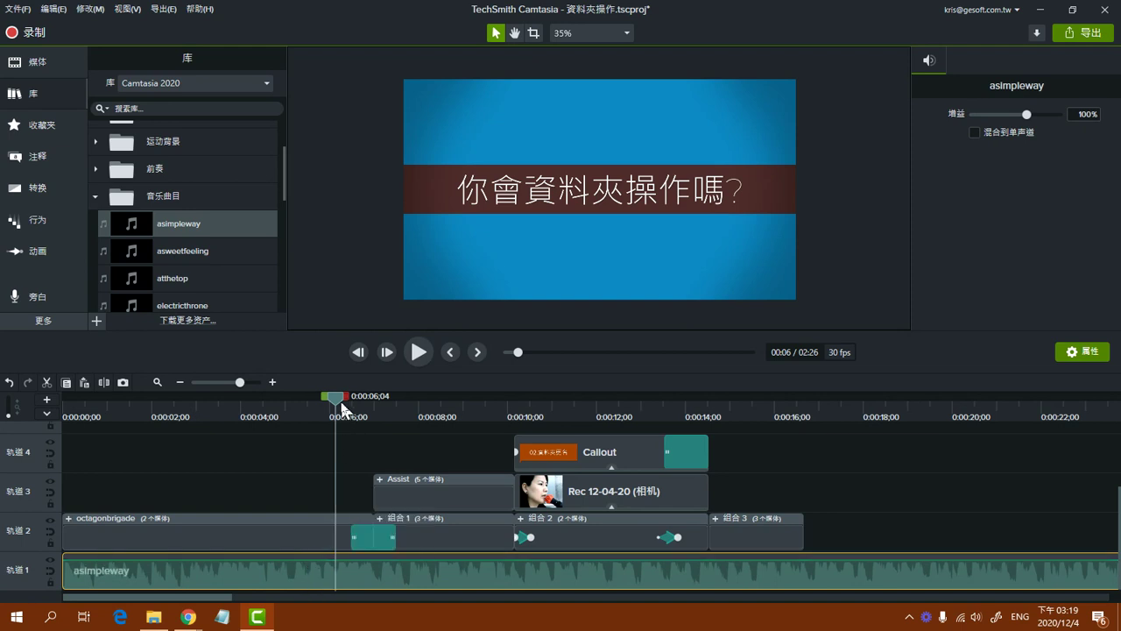
{"action": "left_click_drag", "start_coordinate": [338, 408], "coordinate": [4, 420]}
{"action": "left_click", "coordinate": [417, 353]}
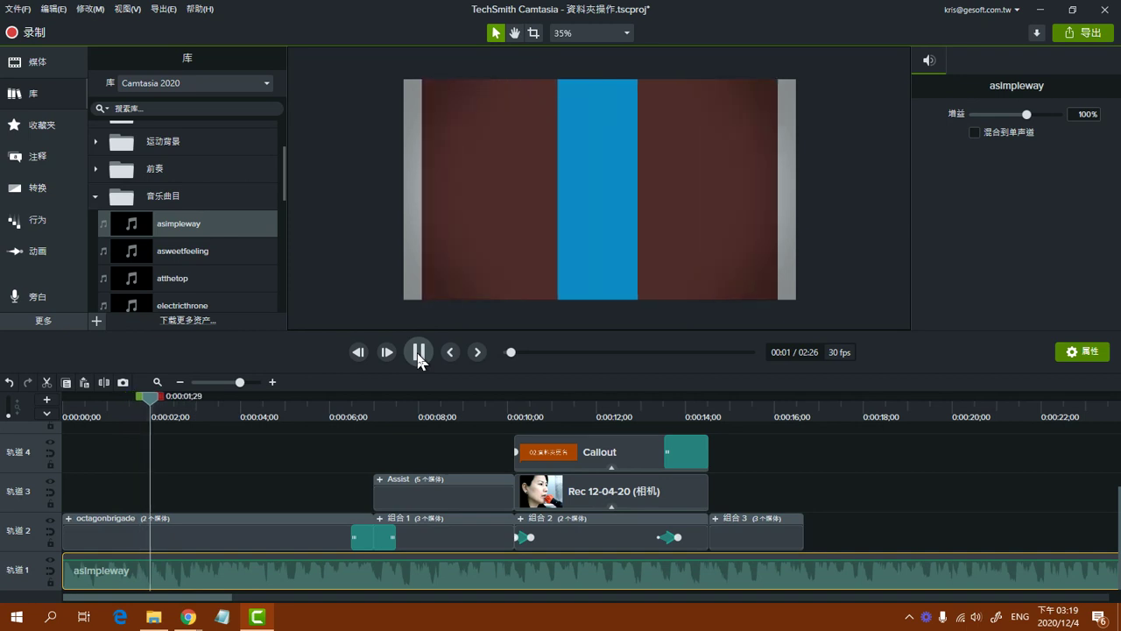
{"action": "left_click", "coordinate": [418, 353]}
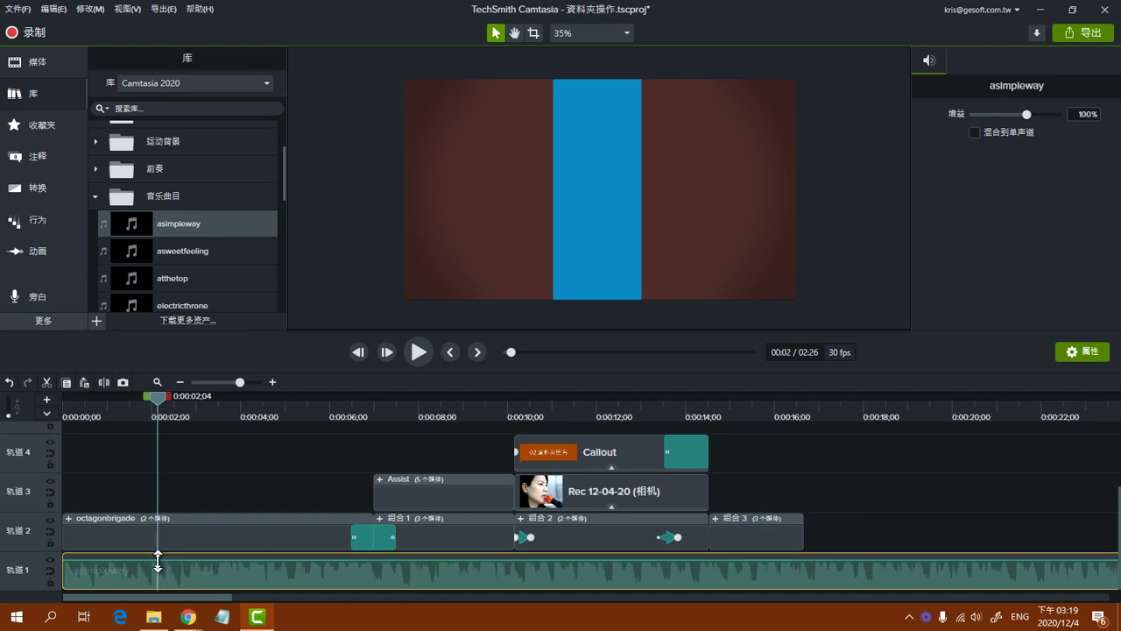
Move the playhead to 0:00:07;00, where the 组合 1 group starts on track 2.
{"action": "key", "text": "c"}
{"action": "left_click_drag", "start_coordinate": [165, 400], "coordinate": [376, 449]}
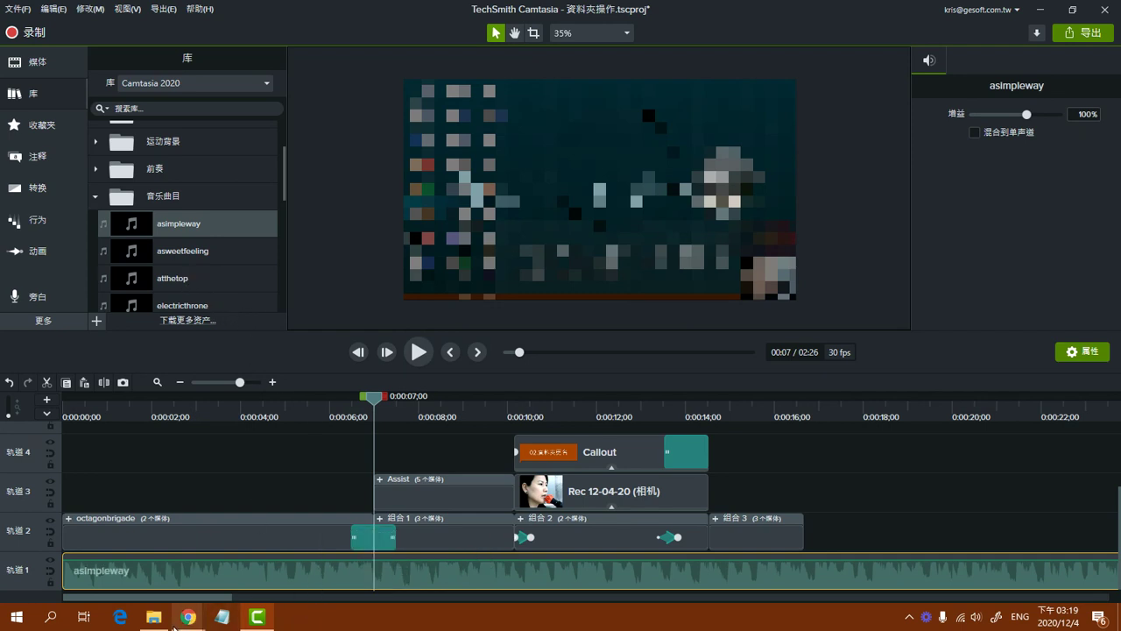
{"action": "mouse_move", "coordinate": [175, 617]}
{"action": "left_click", "coordinate": [237, 551]}
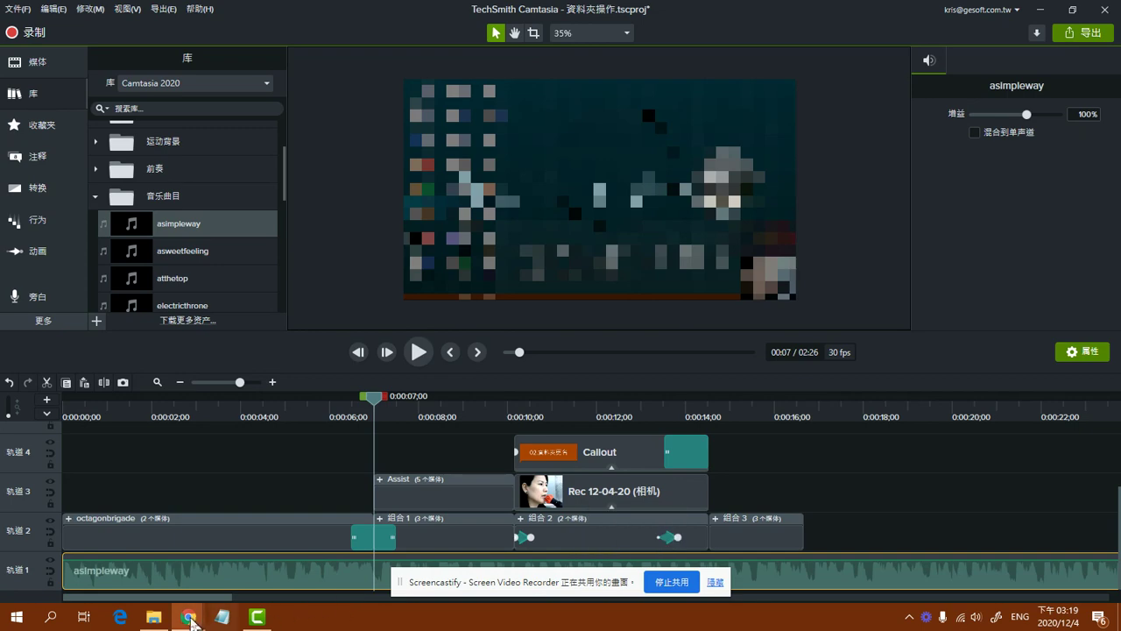
{"action": "left_click", "coordinate": [113, 552]}
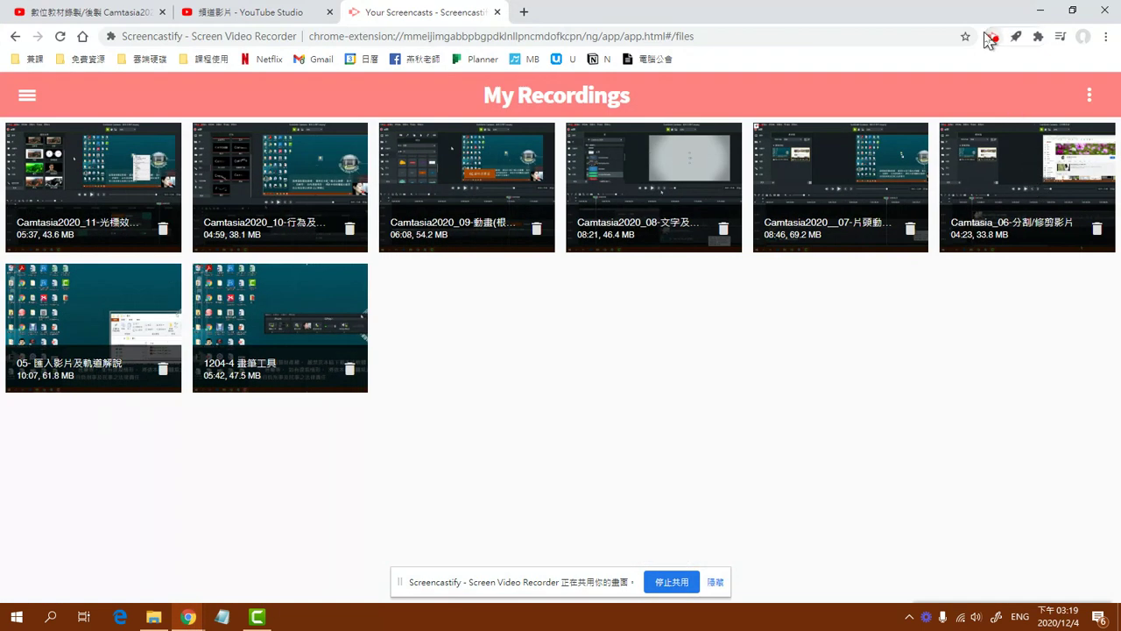
{"action": "left_click", "coordinate": [990, 38]}
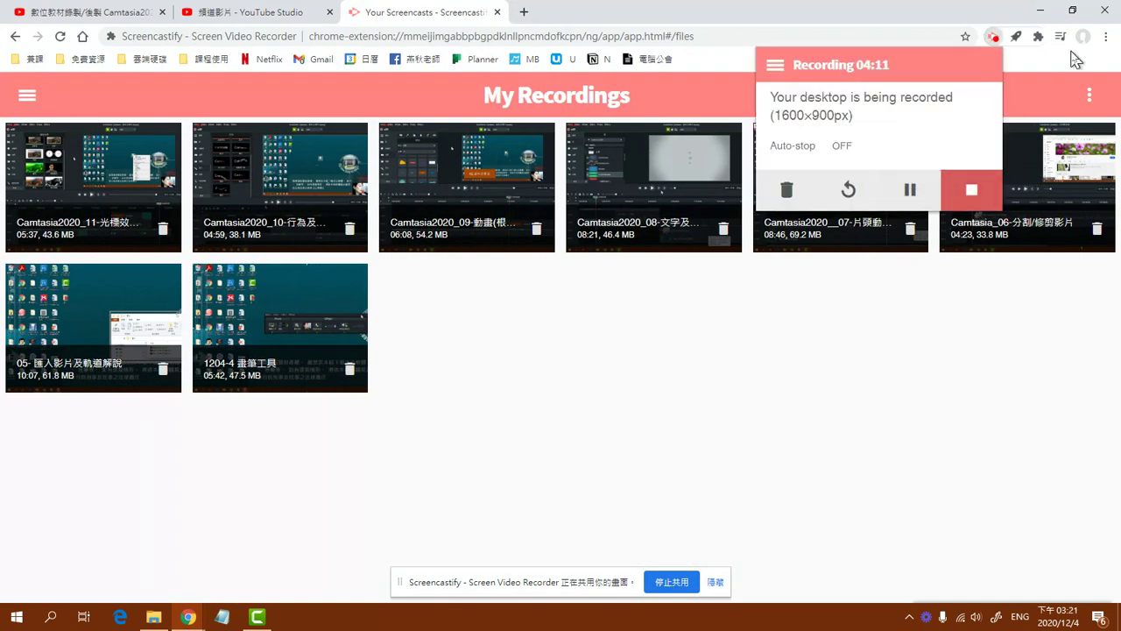
{"action": "left_click", "coordinate": [1039, 11]}
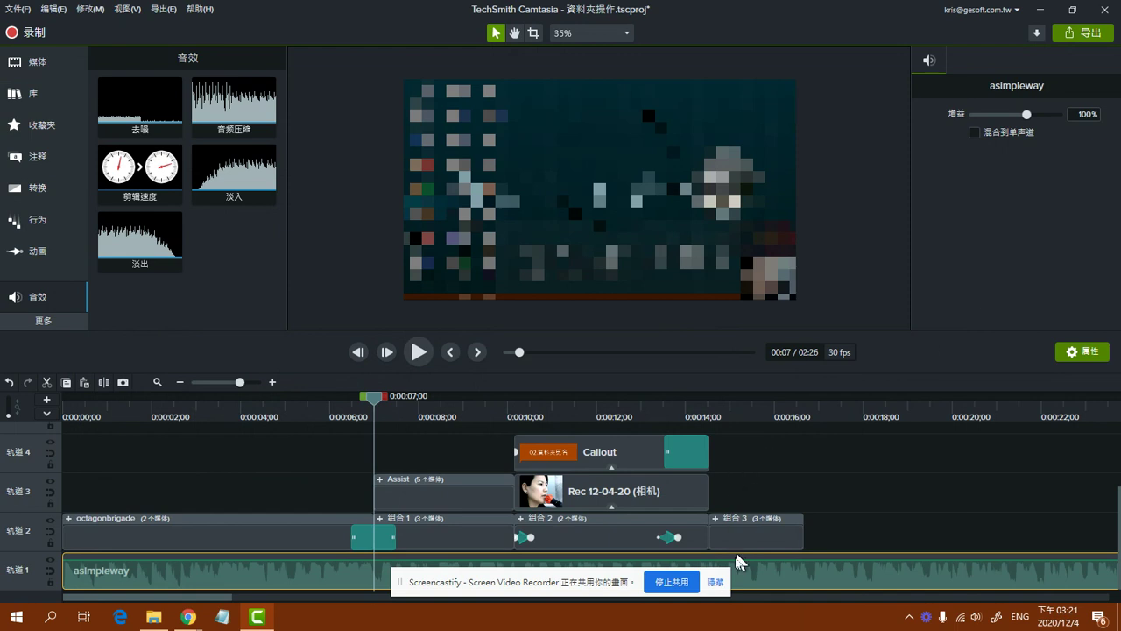
{"action": "left_click", "coordinate": [714, 582]}
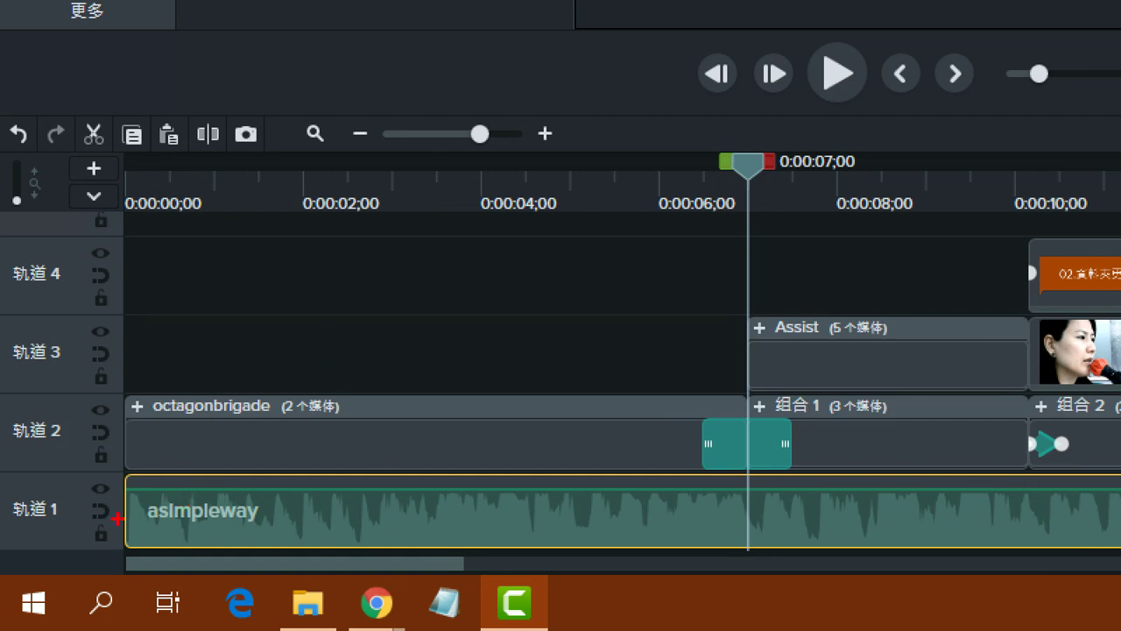
{"action": "mouse_move", "coordinate": [126, 546]}
{"action": "left_mouse_down"}
{"action": "mouse_move", "coordinate": [163, 489]}
{"action": "mouse_move", "coordinate": [263, 488]}
{"action": "left_mouse_up"}
{"action": "left_click_drag", "start_coordinate": [120, 494], "coordinate": [142, 506]}
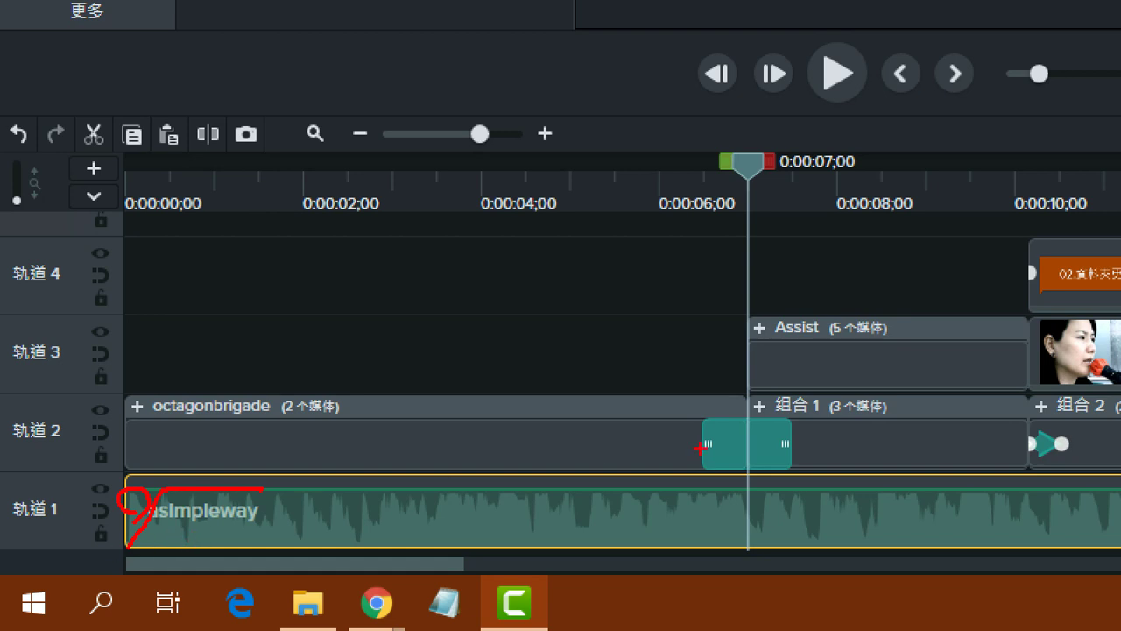
{"action": "mouse_move", "coordinate": [754, 318]}
{"action": "left_mouse_down"}
{"action": "mouse_move", "coordinate": [893, 438]}
{"action": "mouse_move", "coordinate": [1032, 455]}
{"action": "mouse_move", "coordinate": [1027, 464]}
{"action": "left_mouse_up"}
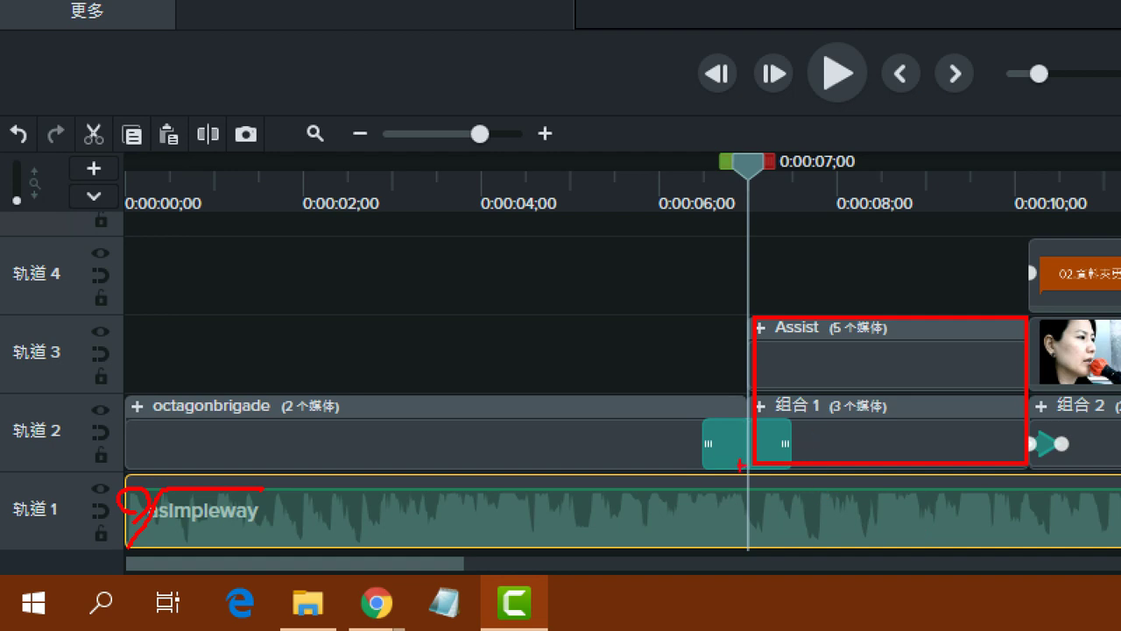
{"action": "mouse_move", "coordinate": [664, 485]}
{"action": "left_mouse_down"}
{"action": "mouse_move", "coordinate": [743, 487]}
{"action": "mouse_move", "coordinate": [776, 533]}
{"action": "mouse_move", "coordinate": [1046, 533]}
{"action": "left_mouse_up"}
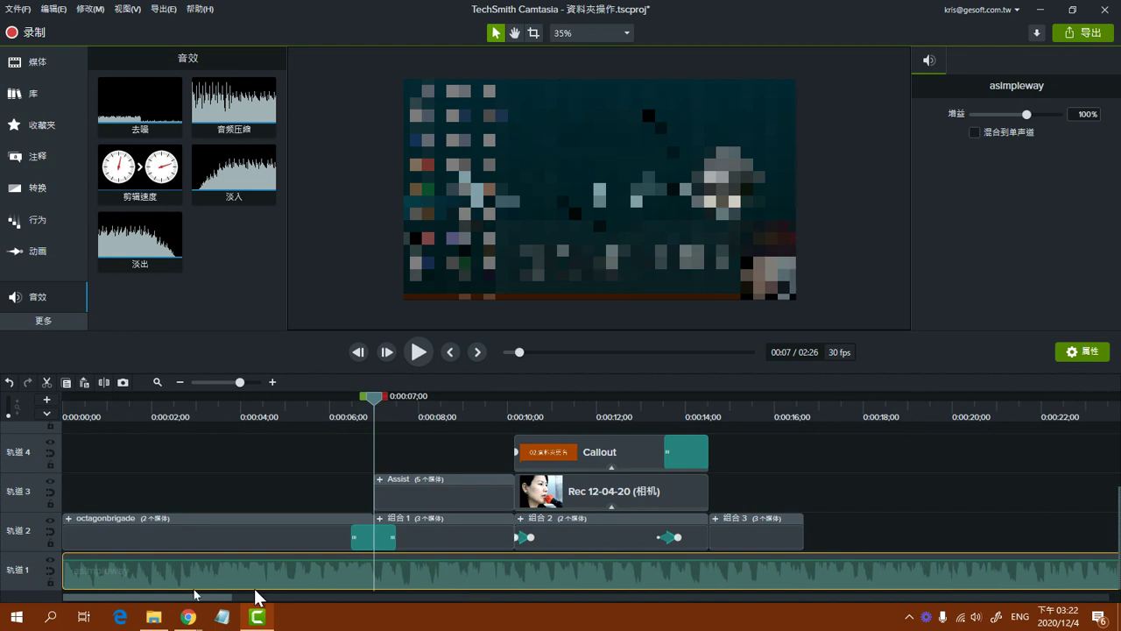
Make track 1 taller and add audio points to the asimpleway music at 0:00:07;00 and 0:00:07;08.
{"action": "left_click_drag", "start_coordinate": [39, 548], "coordinate": [66, 516]}
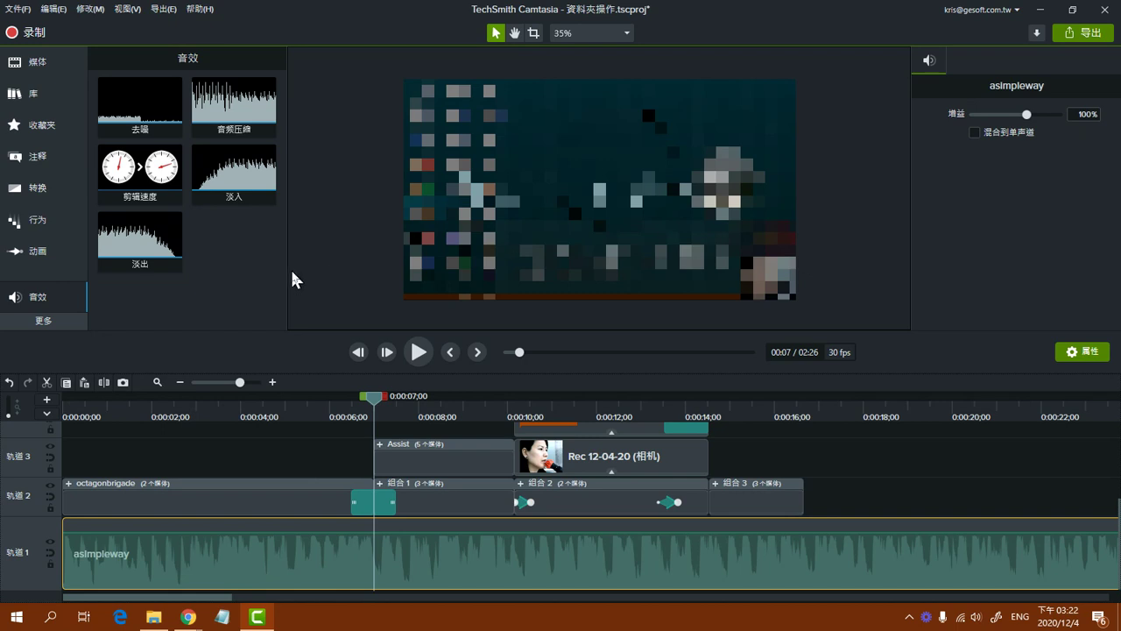
{"action": "right_click", "coordinate": [375, 533]}
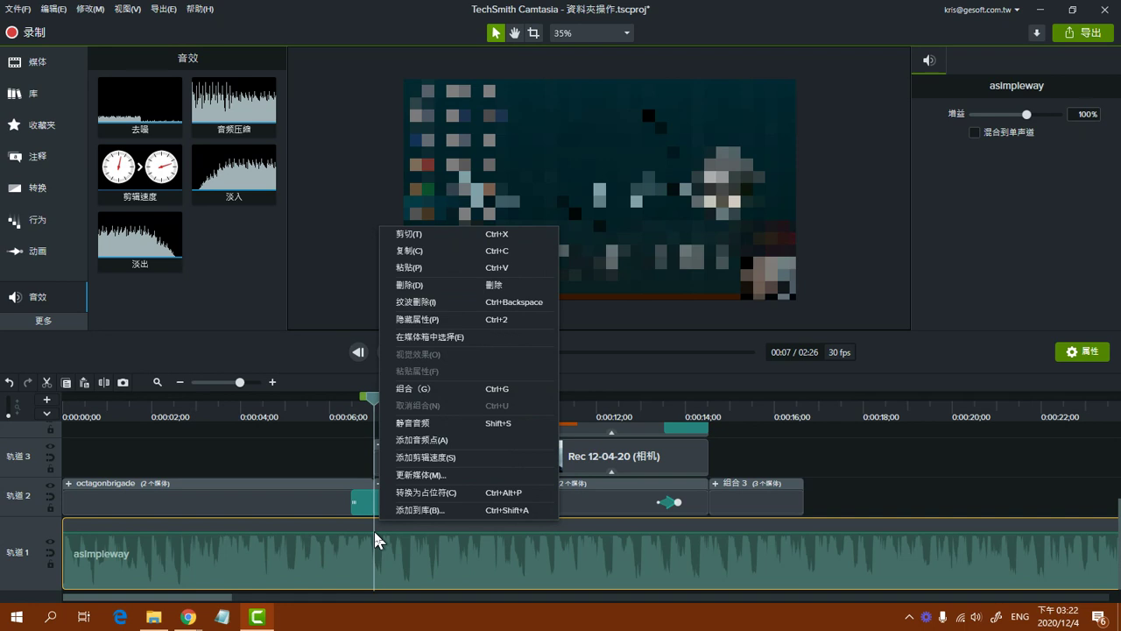
{"action": "left_click", "coordinate": [469, 439]}
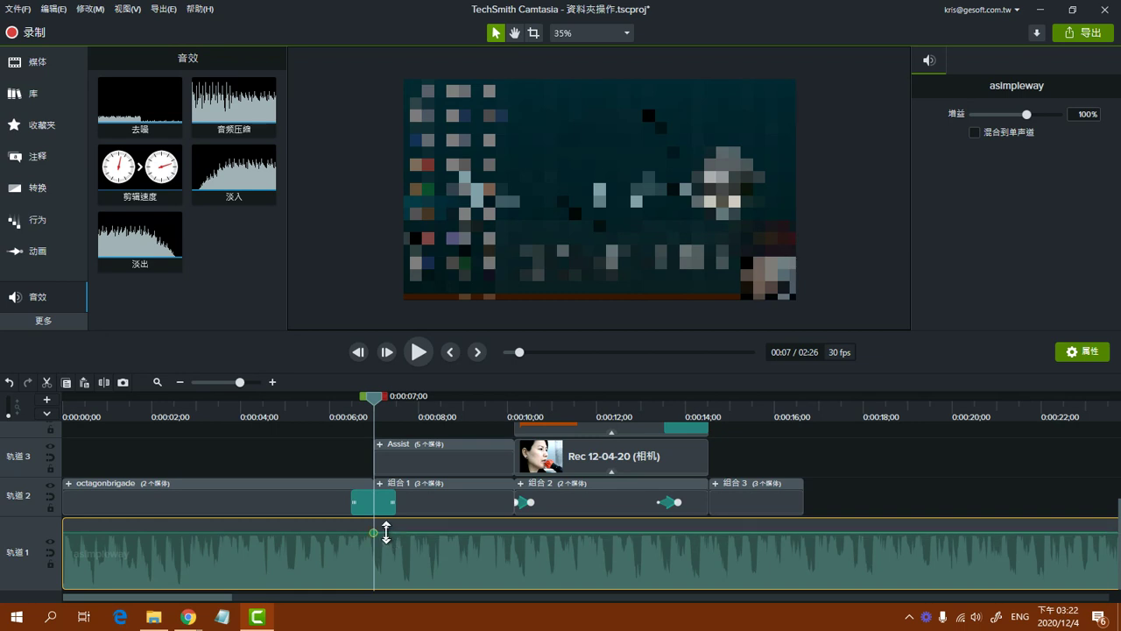
{"action": "left_click_drag", "start_coordinate": [373, 397], "coordinate": [382, 399]}
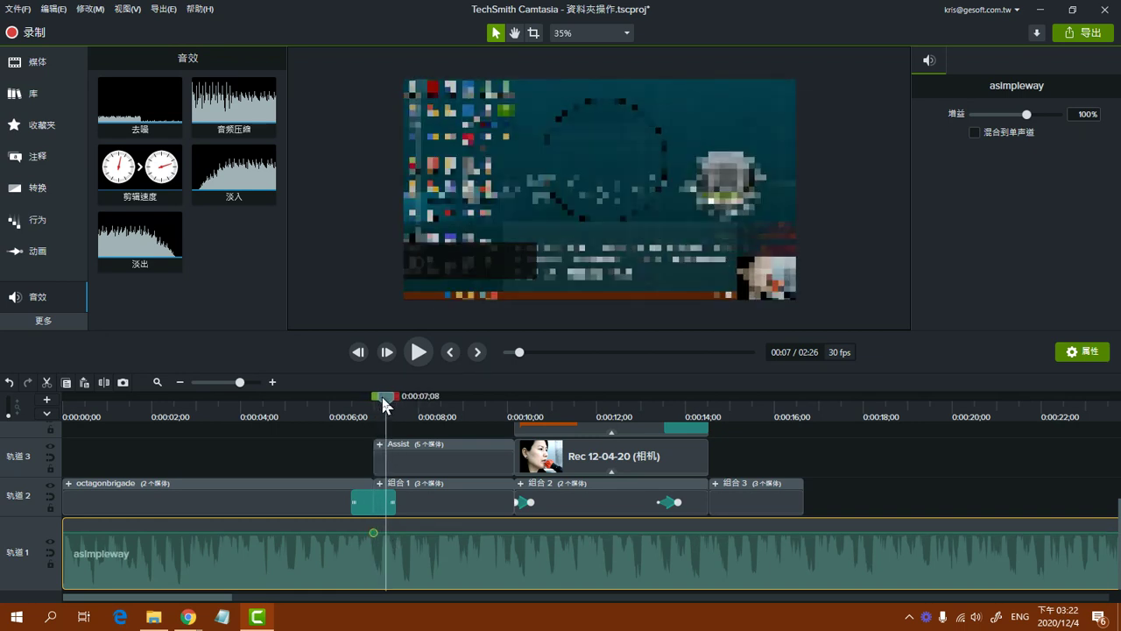
{"action": "right_click", "coordinate": [384, 531]}
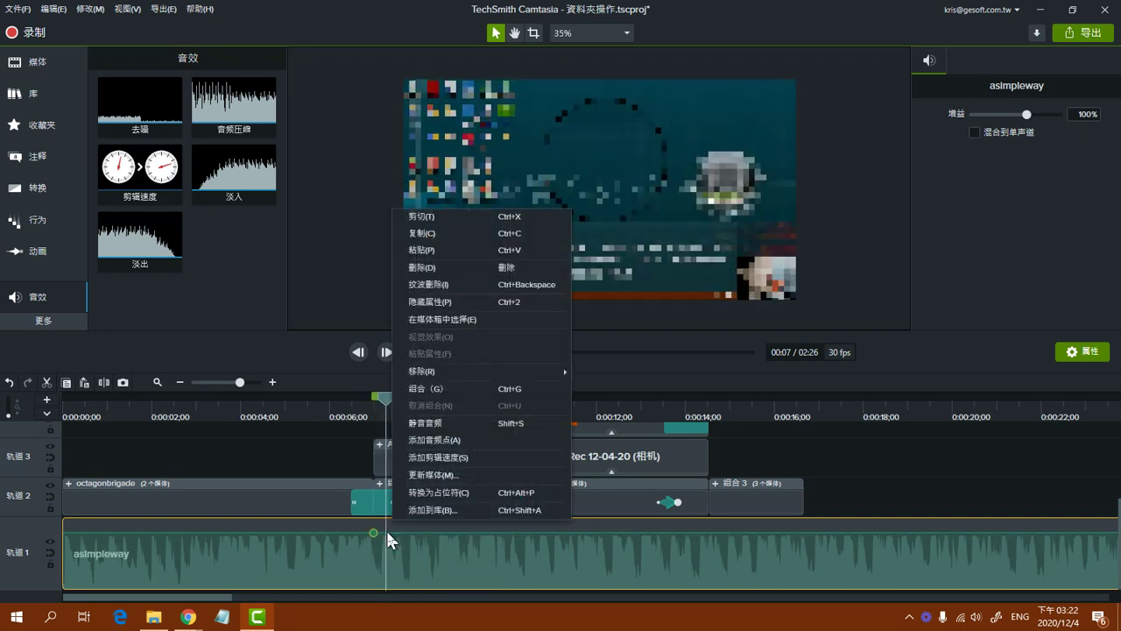
{"action": "left_click", "coordinate": [452, 436]}
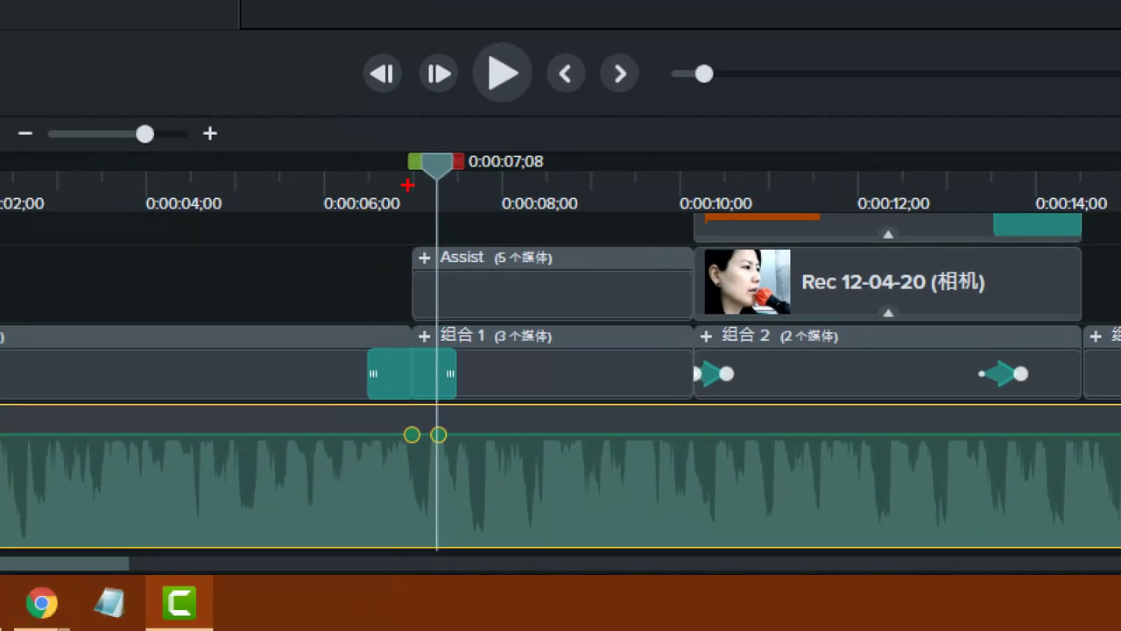
{"action": "left_click_drag", "start_coordinate": [408, 145], "coordinate": [408, 480]}
{"action": "left_click_drag", "start_coordinate": [405, 432], "coordinate": [456, 533]}
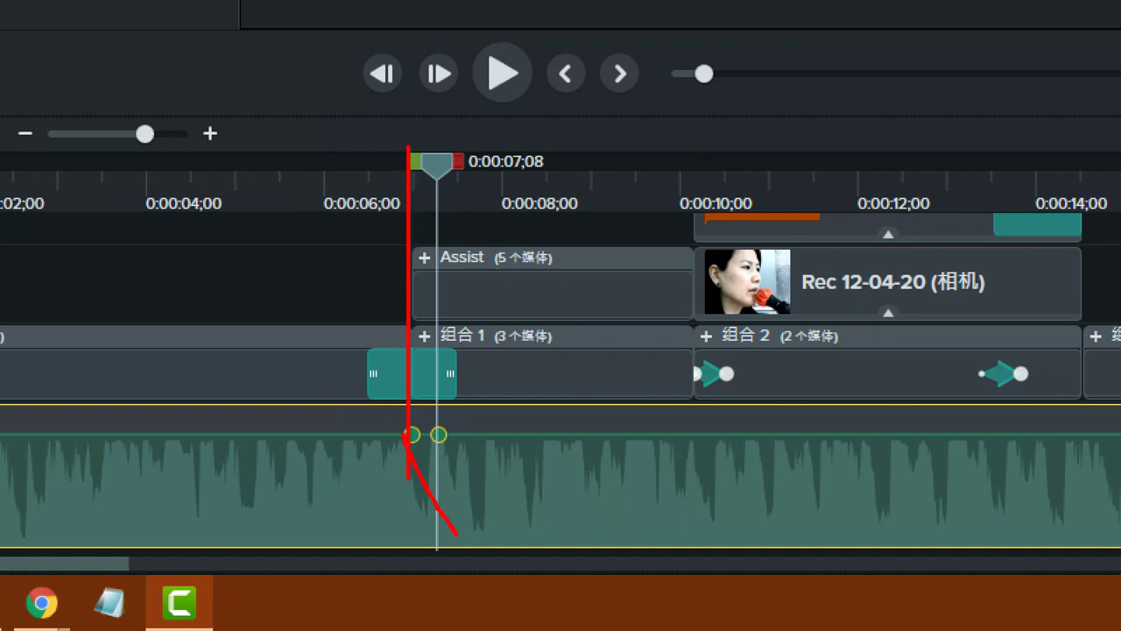
{"action": "mouse_move", "coordinate": [451, 375]}
{"action": "left_mouse_down"}
{"action": "mouse_move", "coordinate": [418, 408]}
{"action": "mouse_move", "coordinate": [500, 405]}
{"action": "left_mouse_up"}
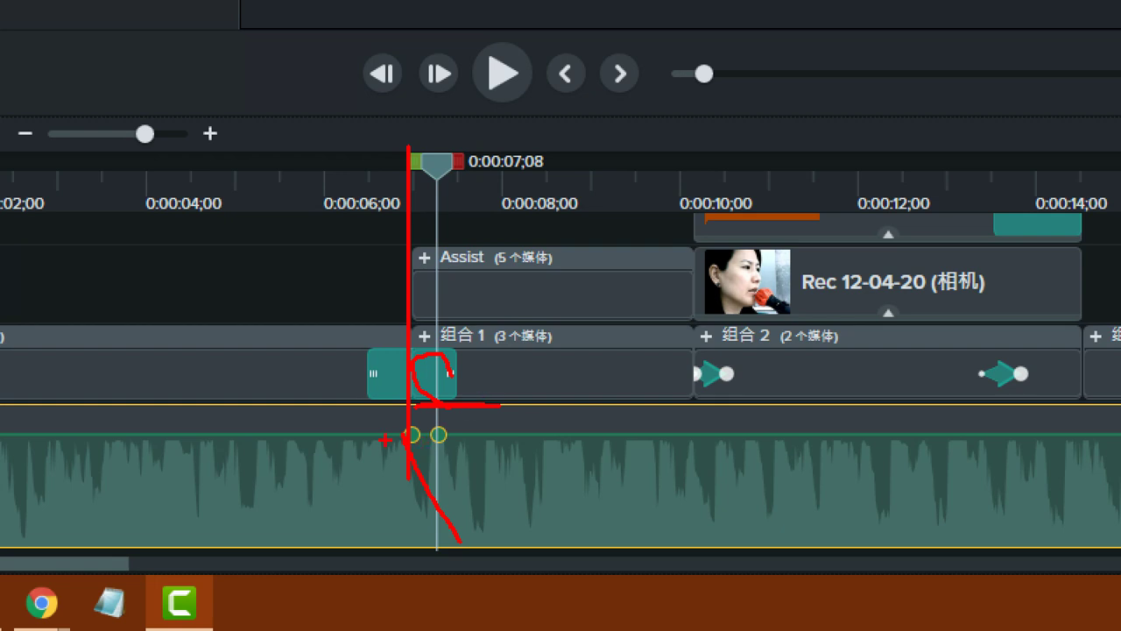
{"action": "mouse_move", "coordinate": [381, 432]}
{"action": "left_mouse_down"}
{"action": "mouse_move", "coordinate": [396, 432]}
{"action": "mouse_move", "coordinate": [411, 487]}
{"action": "mouse_move", "coordinate": [455, 536]}
{"action": "left_mouse_up"}
{"action": "left_click_drag", "start_coordinate": [386, 442], "coordinate": [427, 543]}
{"action": "left_click_drag", "start_coordinate": [437, 442], "coordinate": [432, 543]}
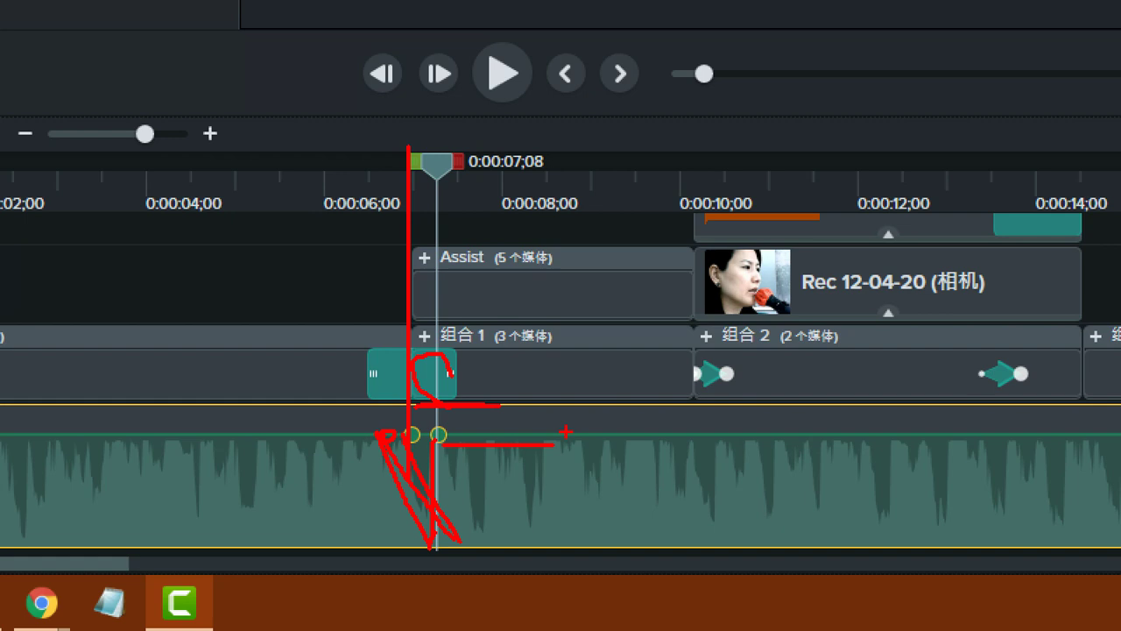
{"action": "left_click_drag", "start_coordinate": [400, 450], "coordinate": [489, 558]}
{"action": "mouse_move", "coordinate": [385, 434]}
{"action": "left_mouse_down"}
{"action": "mouse_move", "coordinate": [501, 545]}
{"action": "mouse_move", "coordinate": [521, 549]}
{"action": "left_mouse_up"}
{"action": "key", "text": "b"}
{"action": "mouse_move", "coordinate": [485, 501]}
{"action": "left_mouse_down"}
{"action": "mouse_move", "coordinate": [454, 477]}
{"action": "mouse_move", "coordinate": [480, 445]}
{"action": "mouse_move", "coordinate": [482, 495]}
{"action": "left_mouse_up"}
{"action": "left_click_drag", "start_coordinate": [448, 386], "coordinate": [473, 424]}
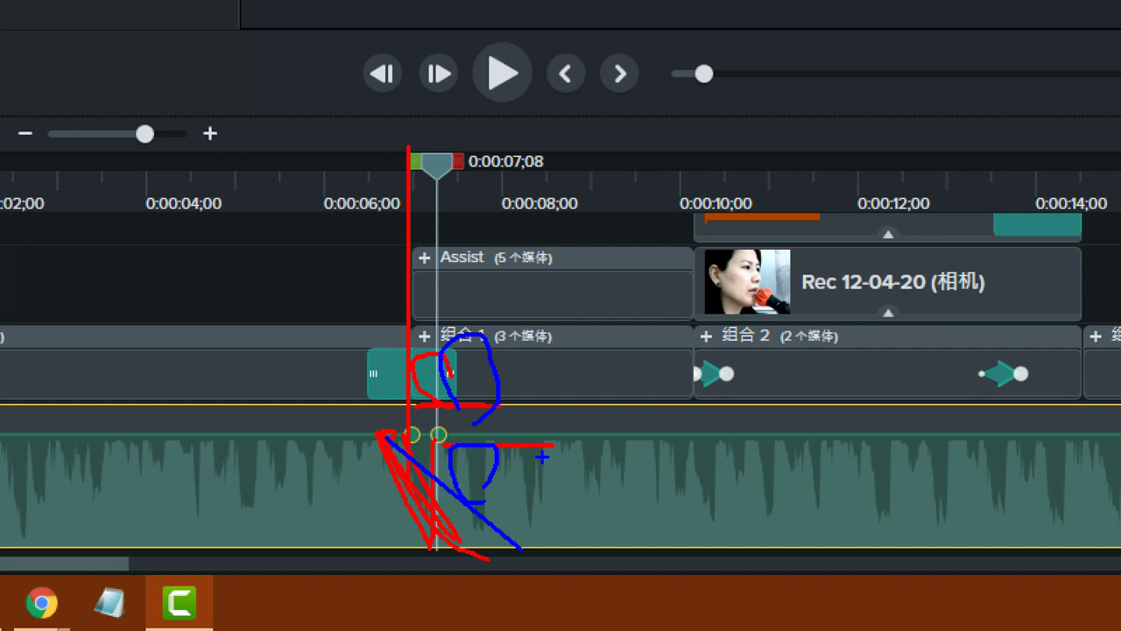
{"action": "key", "text": "Escape"}
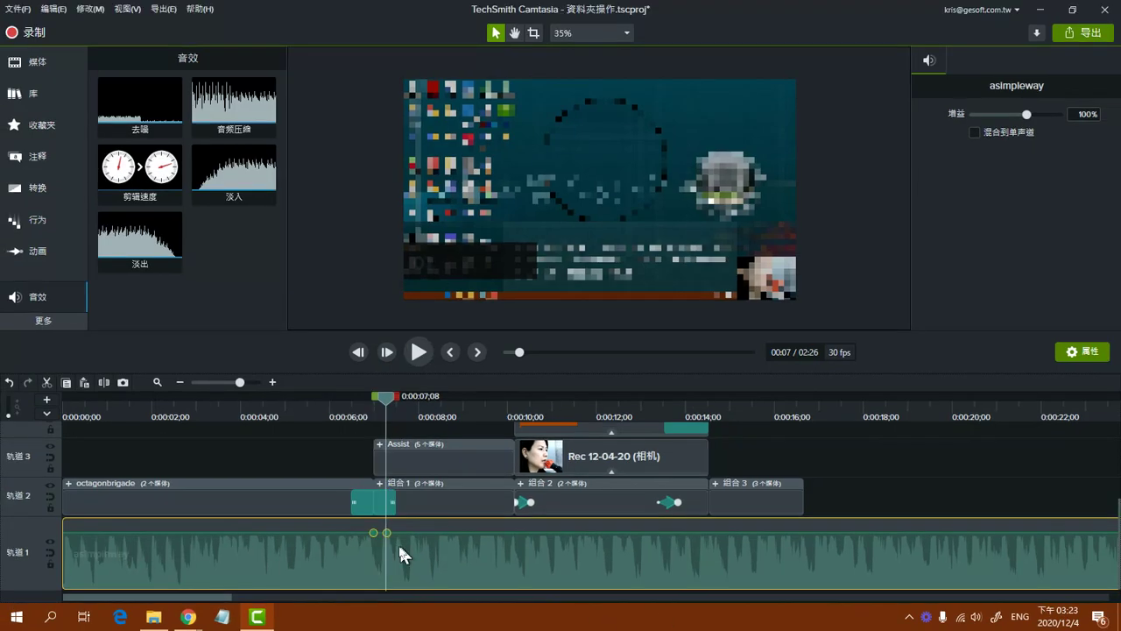
Shift the first audio point slightly earlier and lower the second so the music's volume drops where 组合 1 begins.
{"action": "left_click", "coordinate": [383, 532]}
{"action": "mouse_move", "coordinate": [386, 536]}
{"action": "left_click_drag", "start_coordinate": [385, 531], "coordinate": [391, 565]}
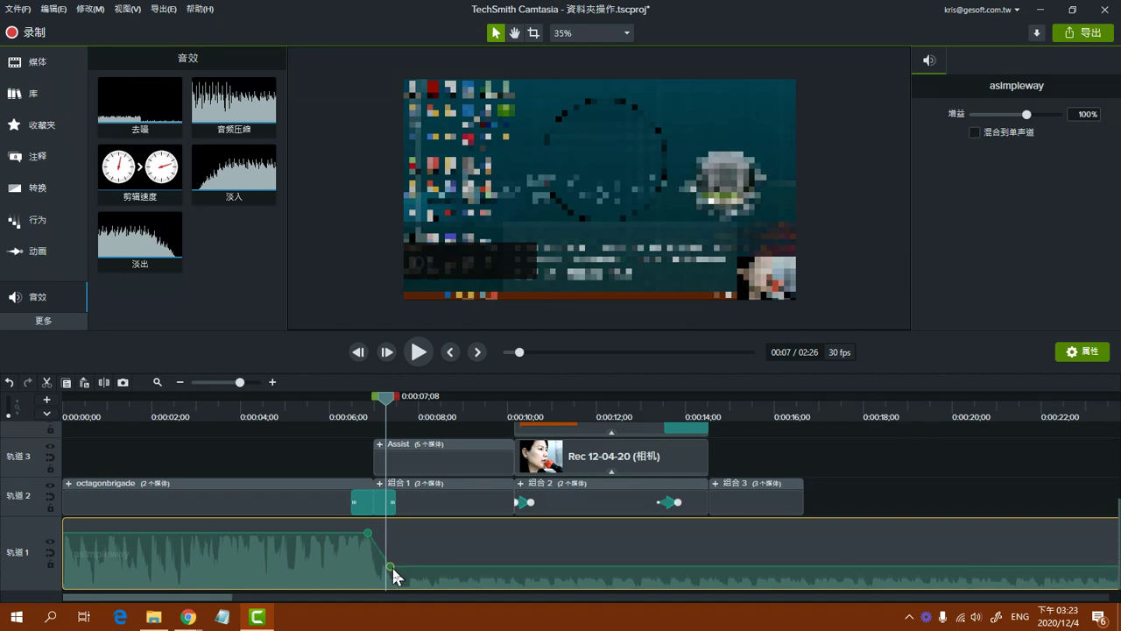
Expand the 组合 1 group on track 2 and examine its Rec 12-04-20 audio clip.
{"action": "left_click_drag", "start_coordinate": [389, 405], "coordinate": [313, 403]}
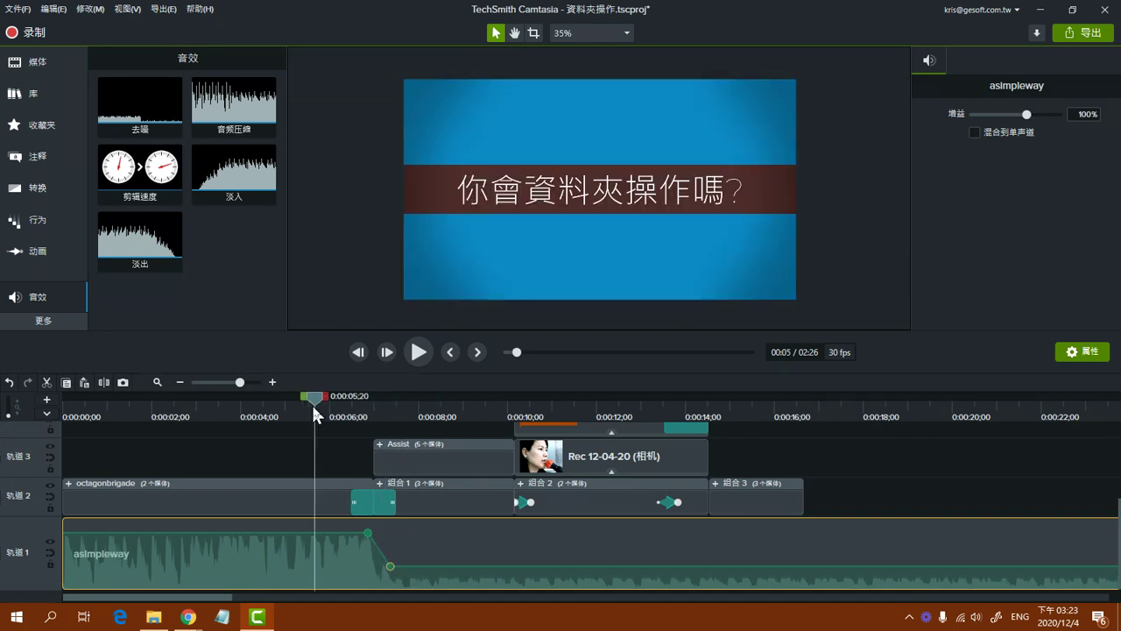
{"action": "left_click", "coordinate": [427, 499]}
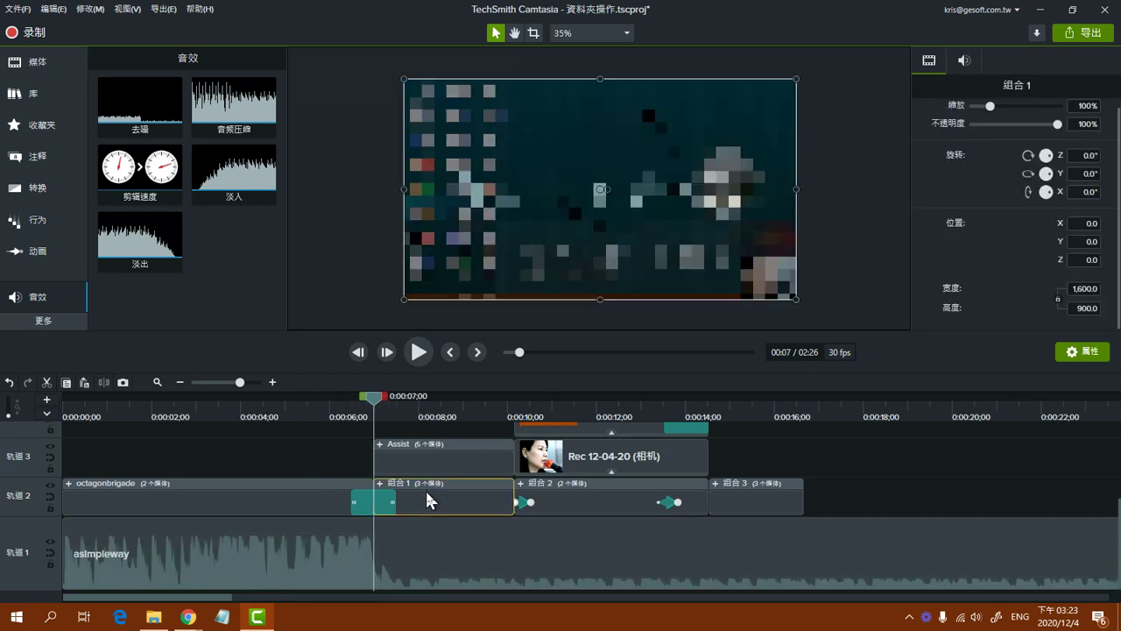
{"action": "left_click", "coordinate": [380, 484]}
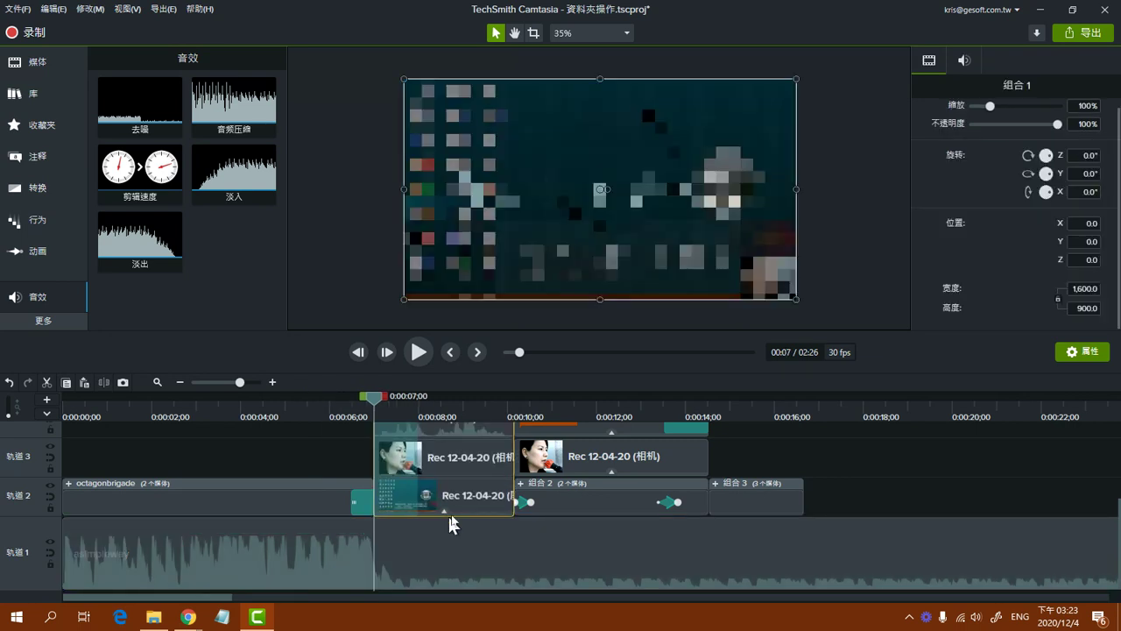
{"action": "left_click", "coordinate": [483, 430]}
{"action": "scroll", "coordinate": [500, 510], "scroll_direction": "up", "scroll_amount": 1}
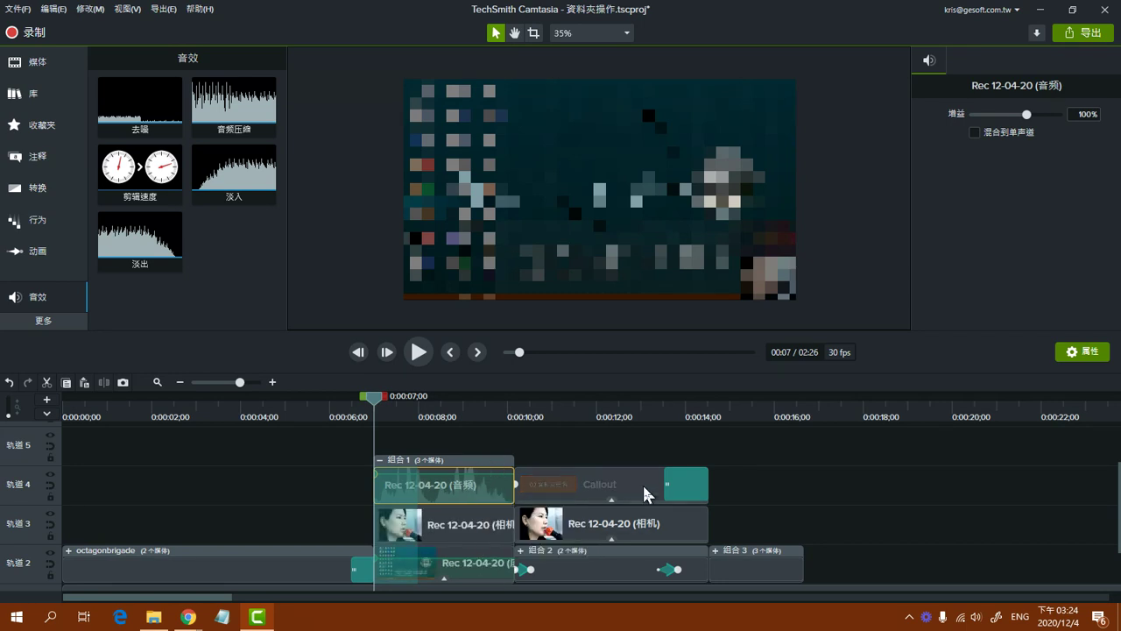
{"action": "scroll", "coordinate": [648, 495], "scroll_direction": "down", "scroll_amount": 2}
Play the timeline from about 0:00:06;05 to check the lowered music against the narration.
{"action": "left_click_drag", "start_coordinate": [371, 394], "coordinate": [339, 399]}
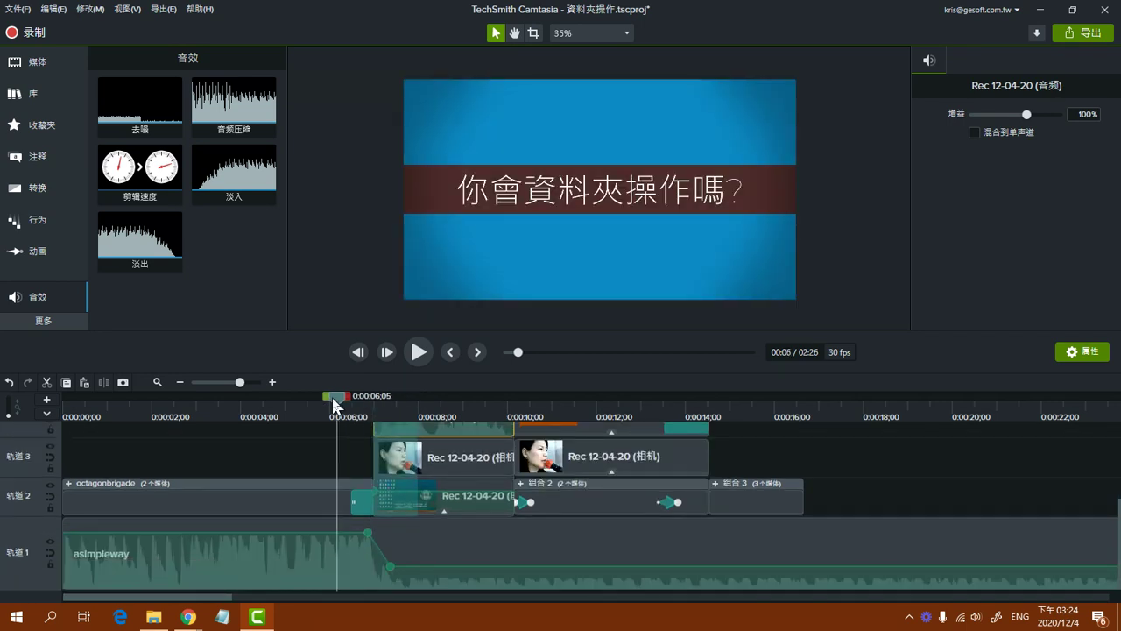
{"action": "left_click", "coordinate": [419, 351]}
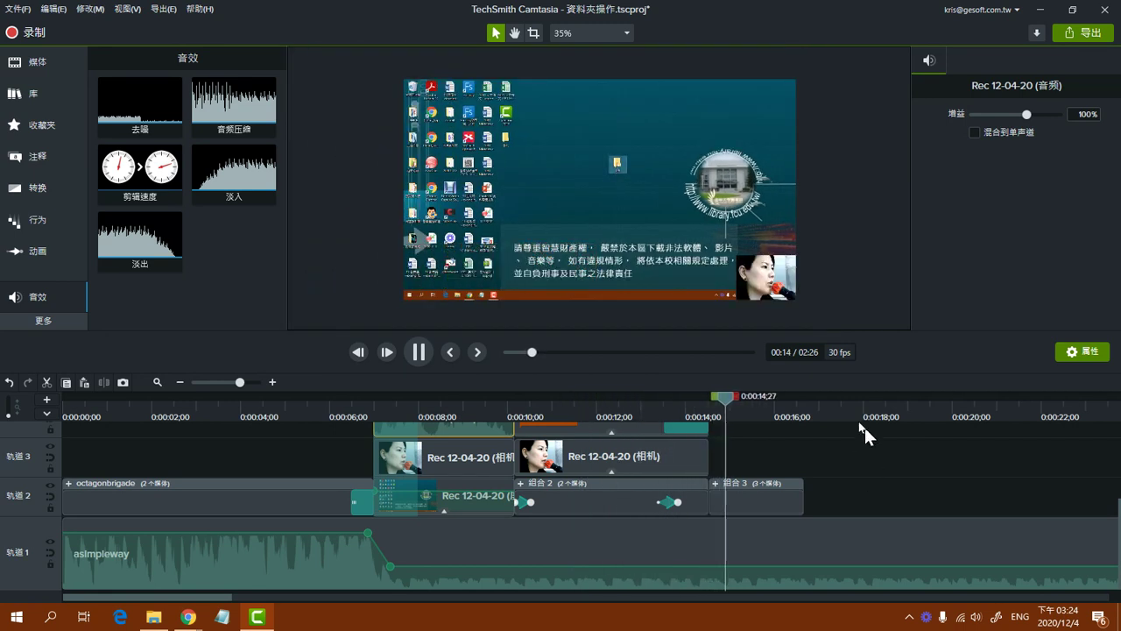
{"action": "left_click", "coordinate": [419, 351]}
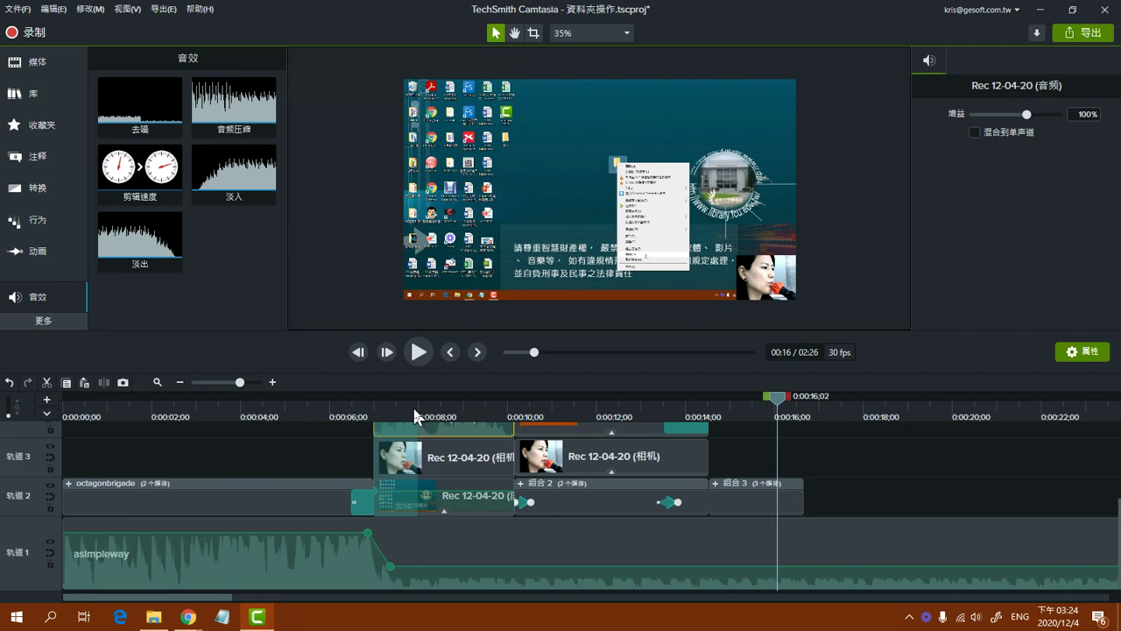
Lower the second audio point of the asimpleway music a little further and add another audio point at 0:00:14;15.
{"action": "left_click", "coordinate": [392, 575]}
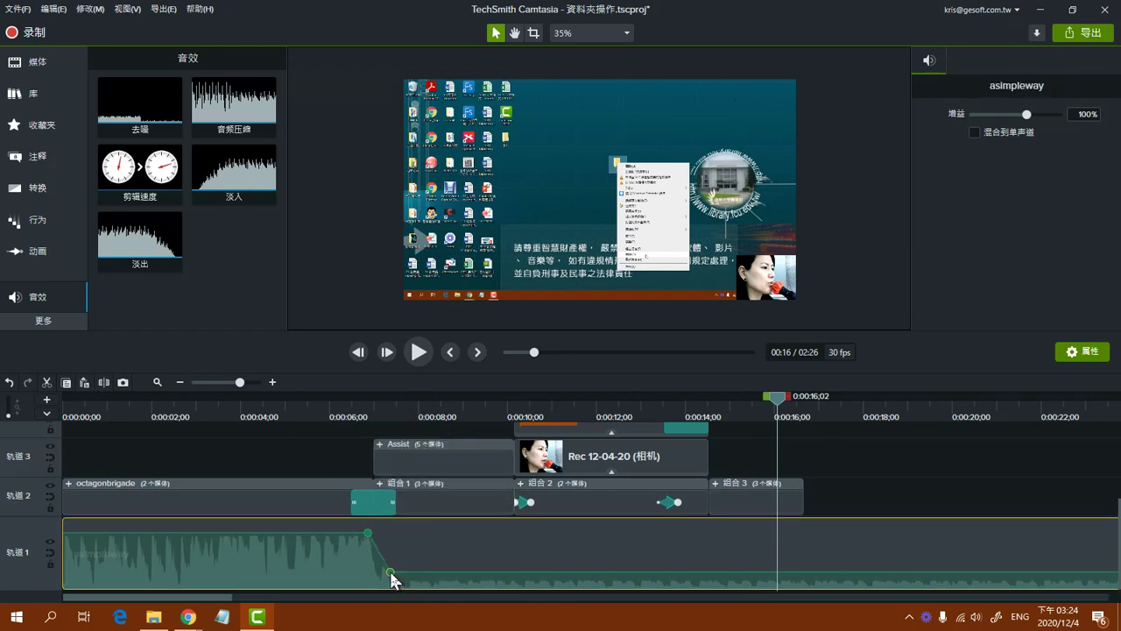
{"action": "left_click", "coordinate": [782, 402]}
{"action": "left_click_drag", "start_coordinate": [782, 402], "coordinate": [709, 403]}
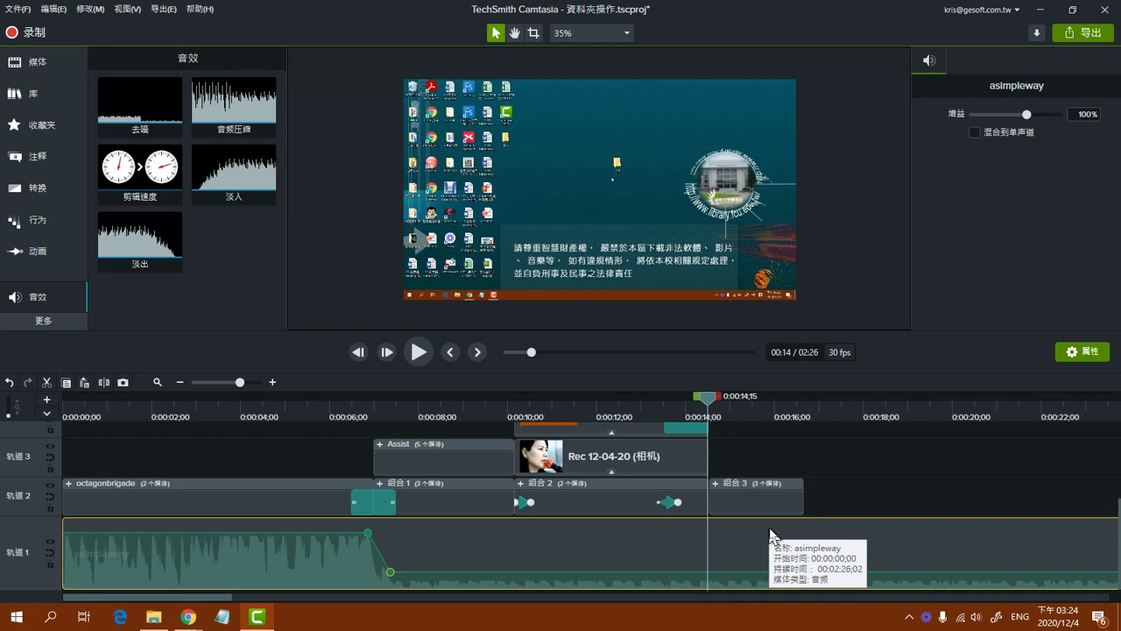
{"action": "right_click", "coordinate": [709, 571]}
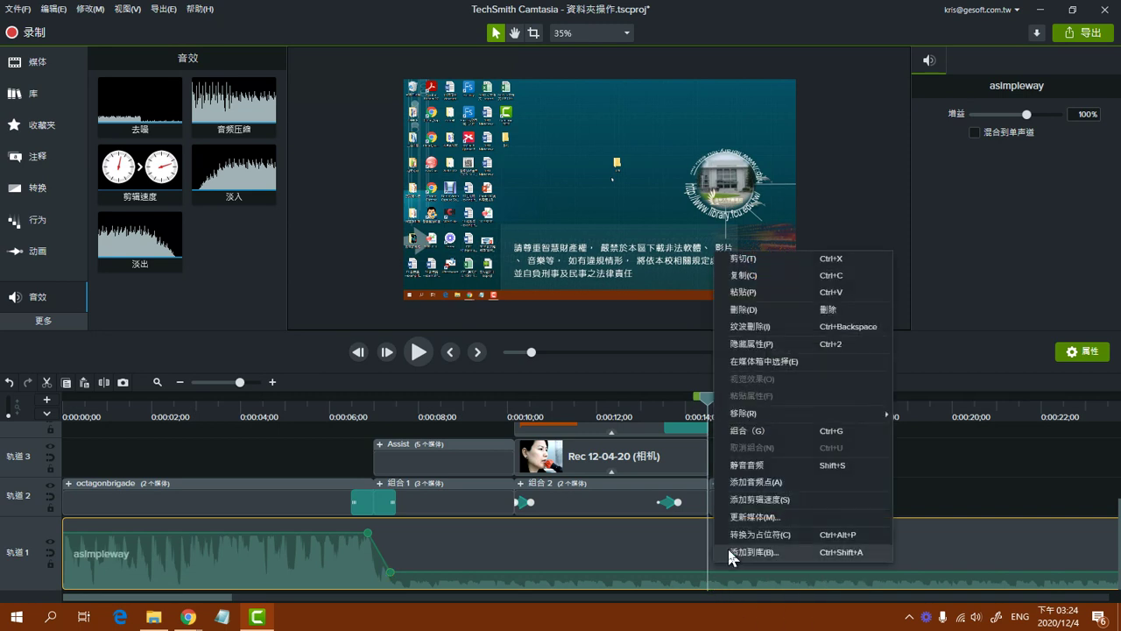
{"action": "left_click", "coordinate": [760, 484]}
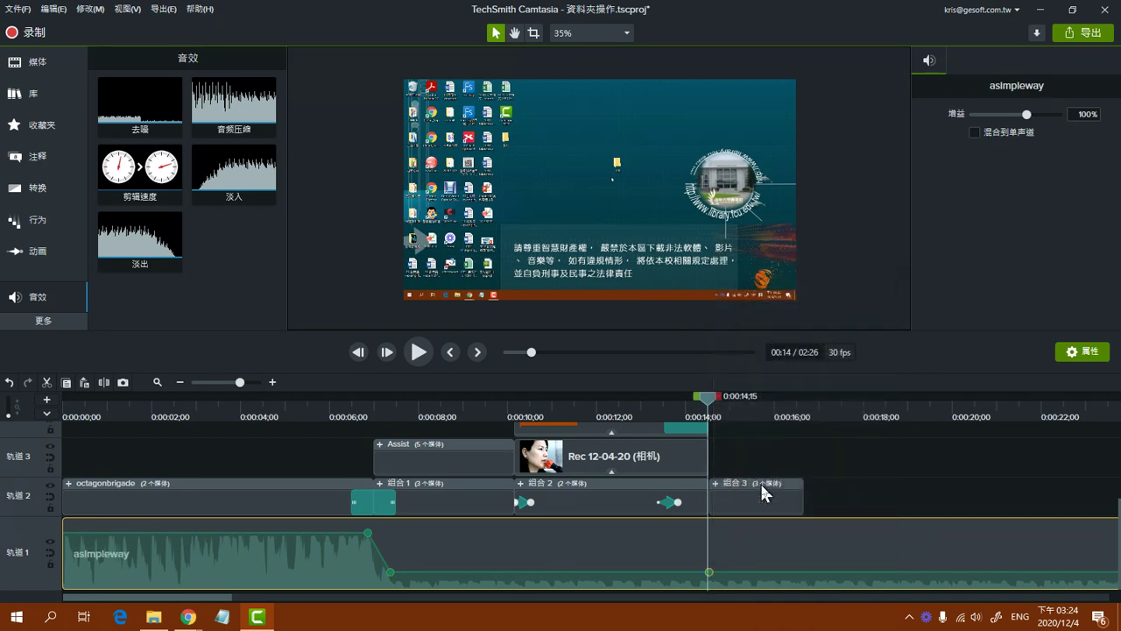
Add an audio point to the asimpleway music at 0:00:15;02 and raise it to about the opening volume level.
{"action": "right_click", "coordinate": [734, 580]}
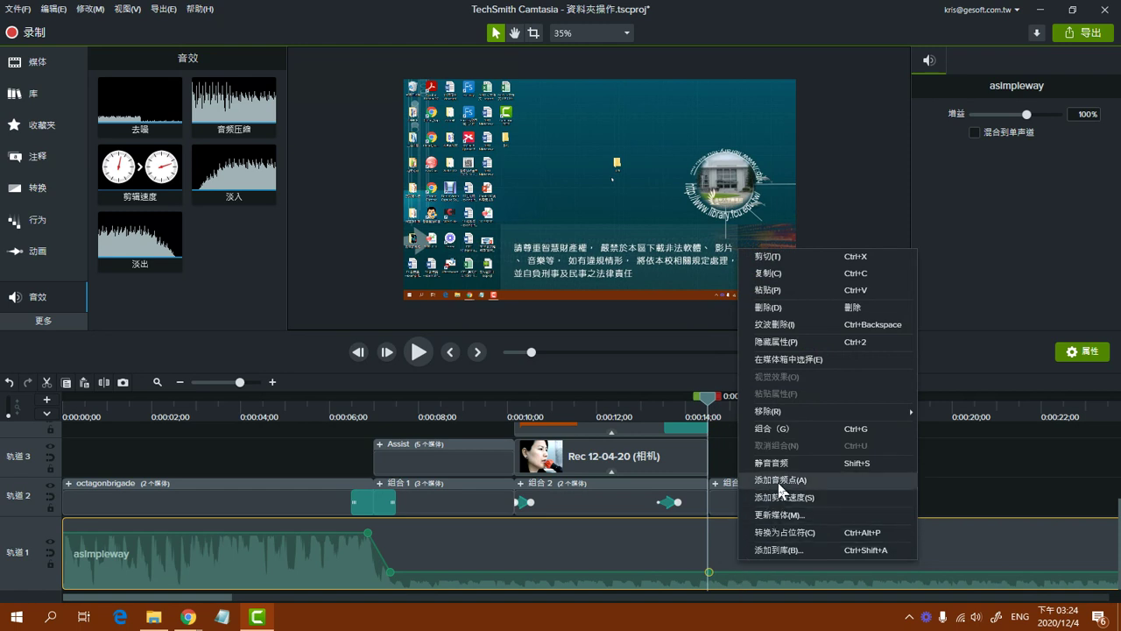
{"action": "left_click_drag", "start_coordinate": [708, 403], "coordinate": [734, 404]}
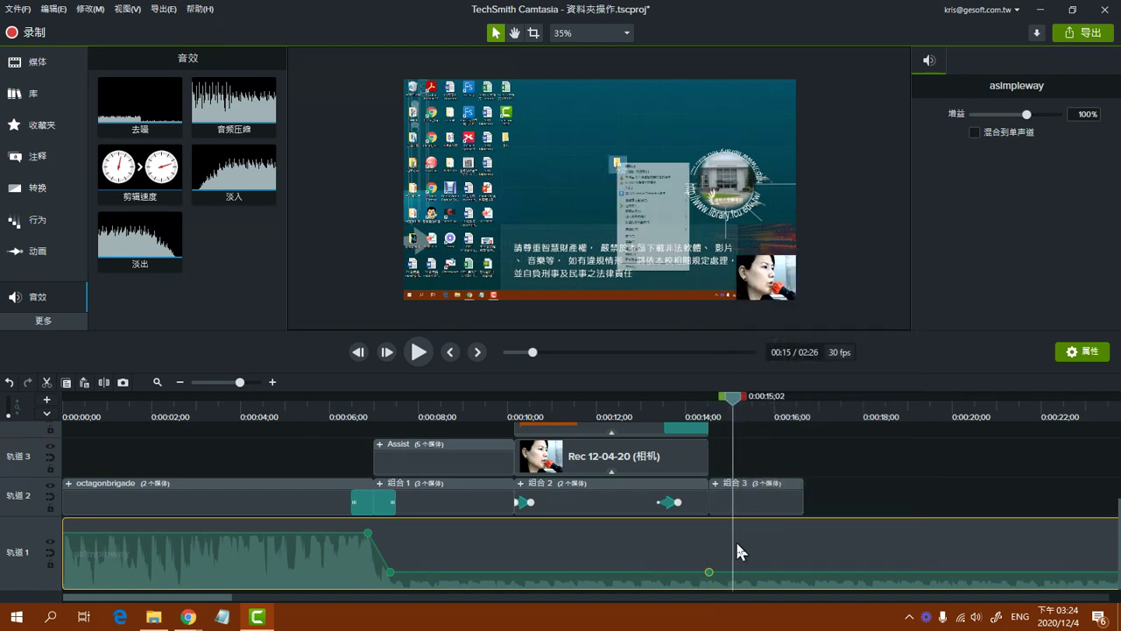
{"action": "right_click", "coordinate": [735, 577]}
{"action": "left_click", "coordinate": [767, 478]}
{"action": "left_click_drag", "start_coordinate": [735, 573], "coordinate": [734, 541]}
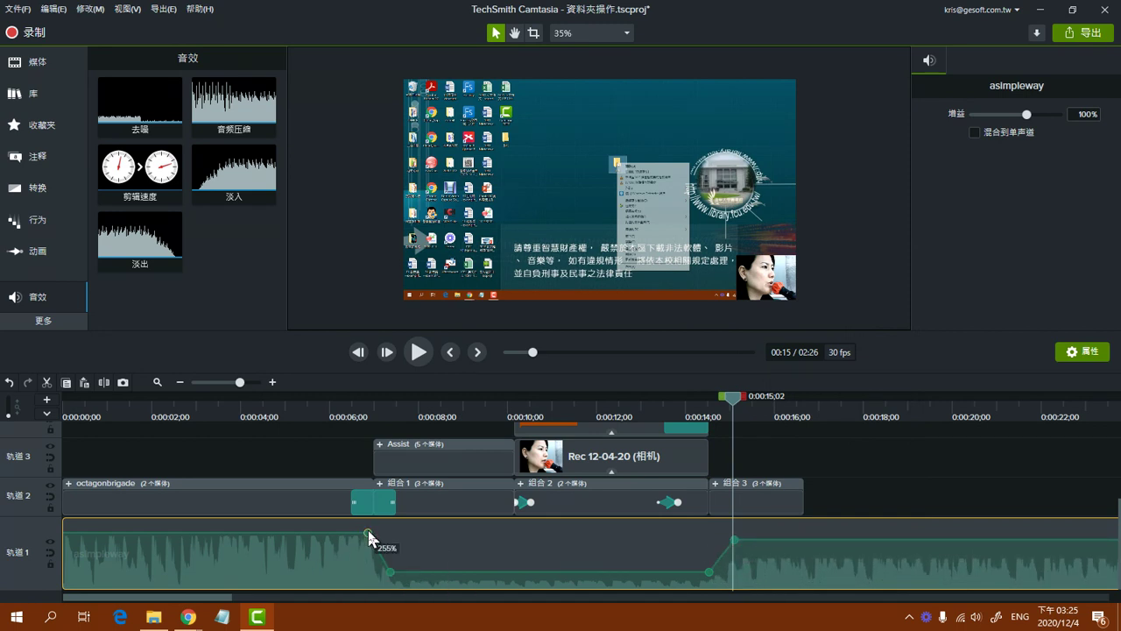
{"action": "left_click_drag", "start_coordinate": [734, 541], "coordinate": [737, 537]}
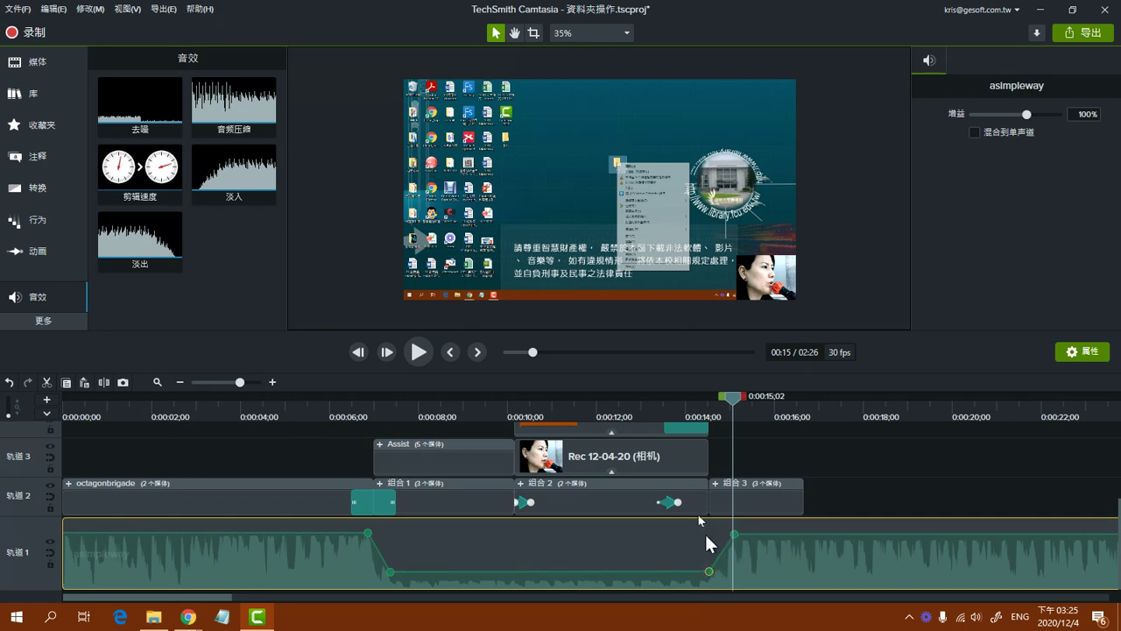
Play the volume rise from 0:00:13;24 and shift the raised audio point to about 0:00:15;15 for a more gradual ramp.
{"action": "left_click", "coordinate": [677, 407]}
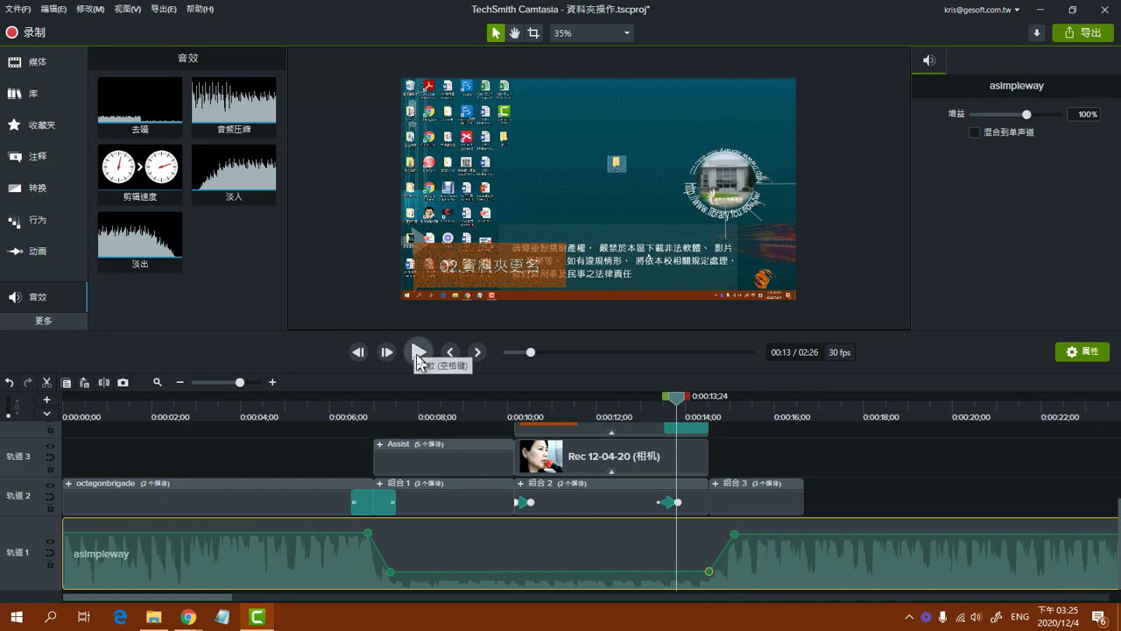
{"action": "left_click", "coordinate": [418, 351]}
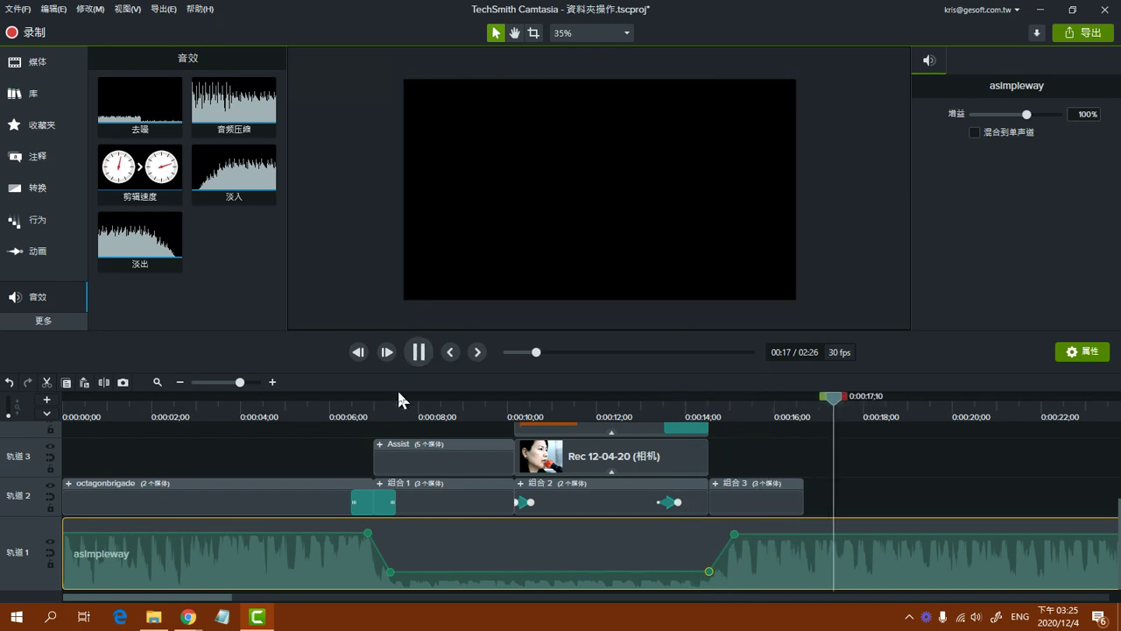
{"action": "key", "text": "space"}
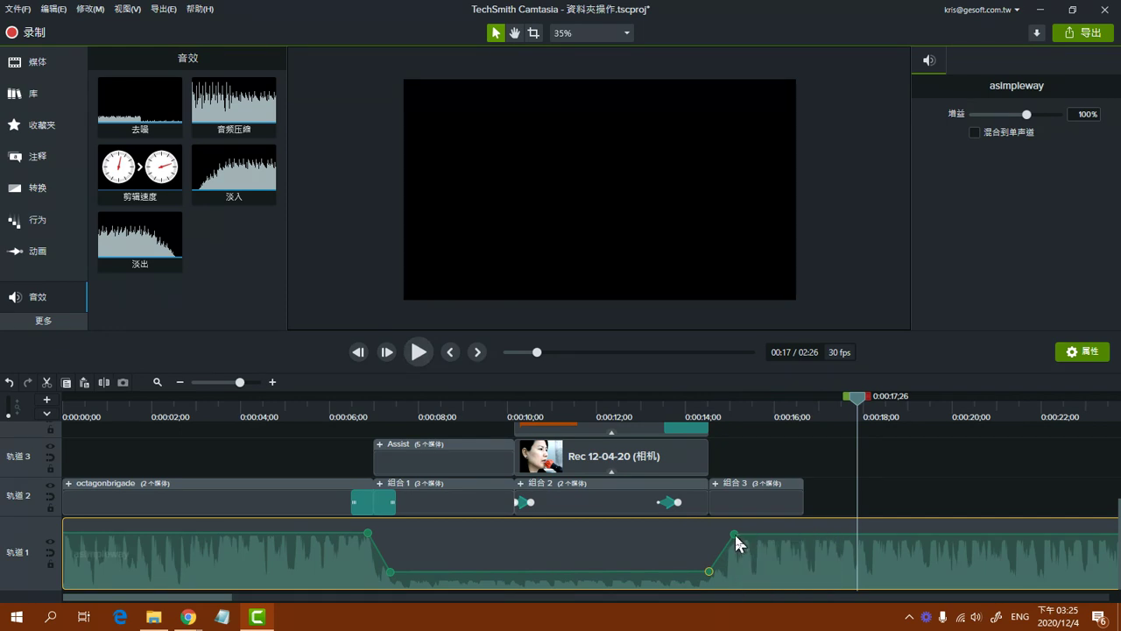
{"action": "left_click_drag", "start_coordinate": [734, 533], "coordinate": [713, 533]}
{"action": "left_click_drag", "start_coordinate": [710, 533], "coordinate": [750, 535]}
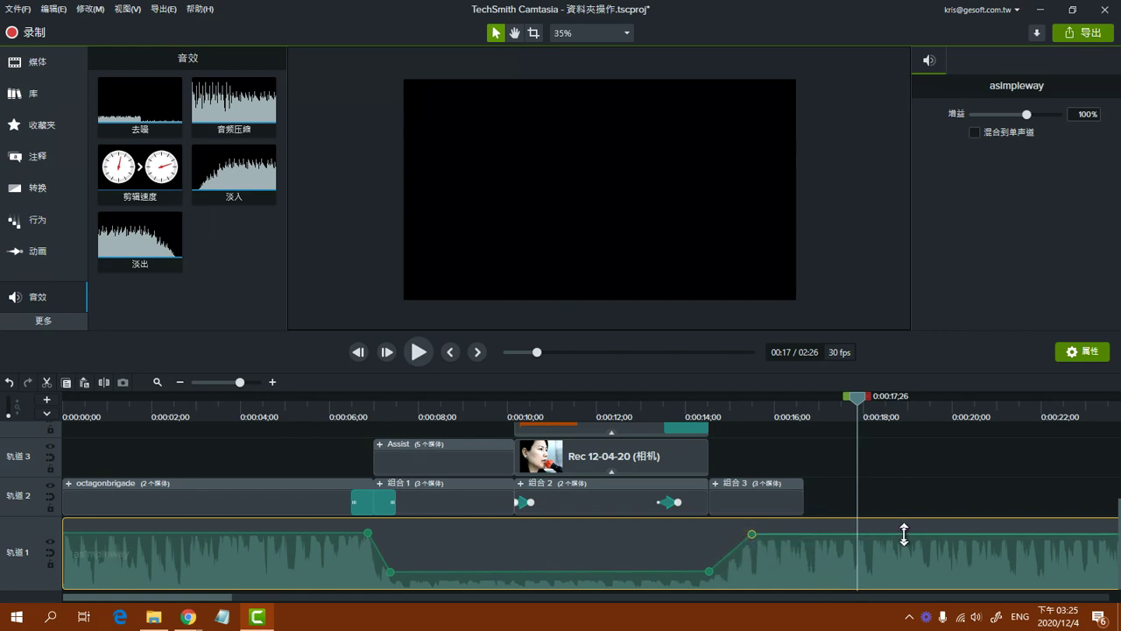
Add an audio point to the asimpleway music at about 0:00:17;26 and delete that point again.
{"action": "right_click", "coordinate": [857, 536]}
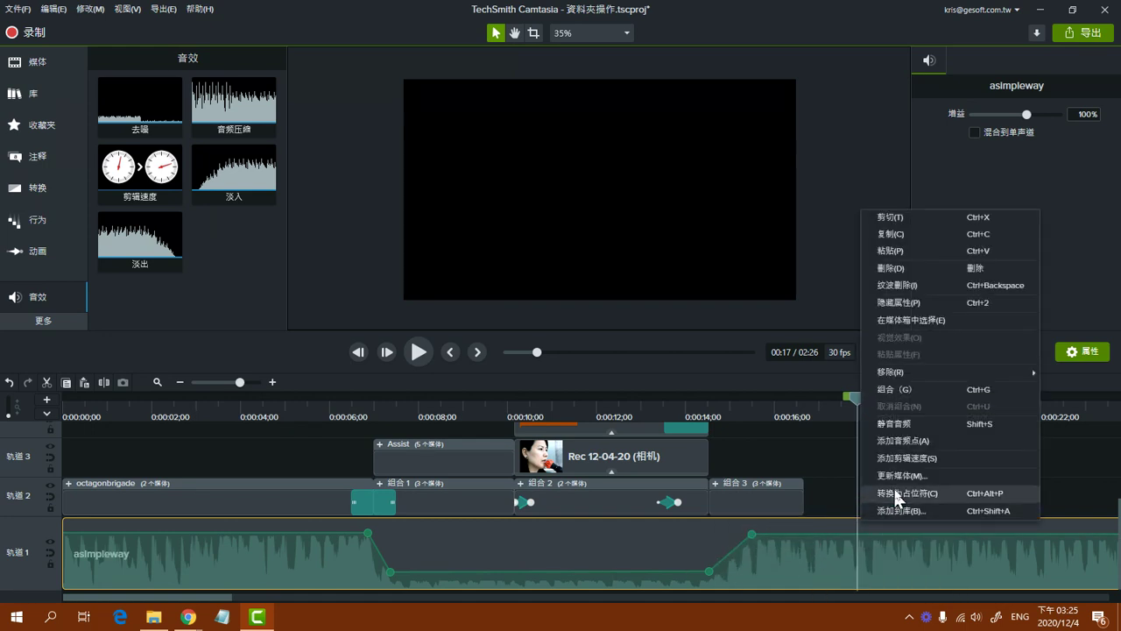
{"action": "left_click", "coordinate": [907, 439]}
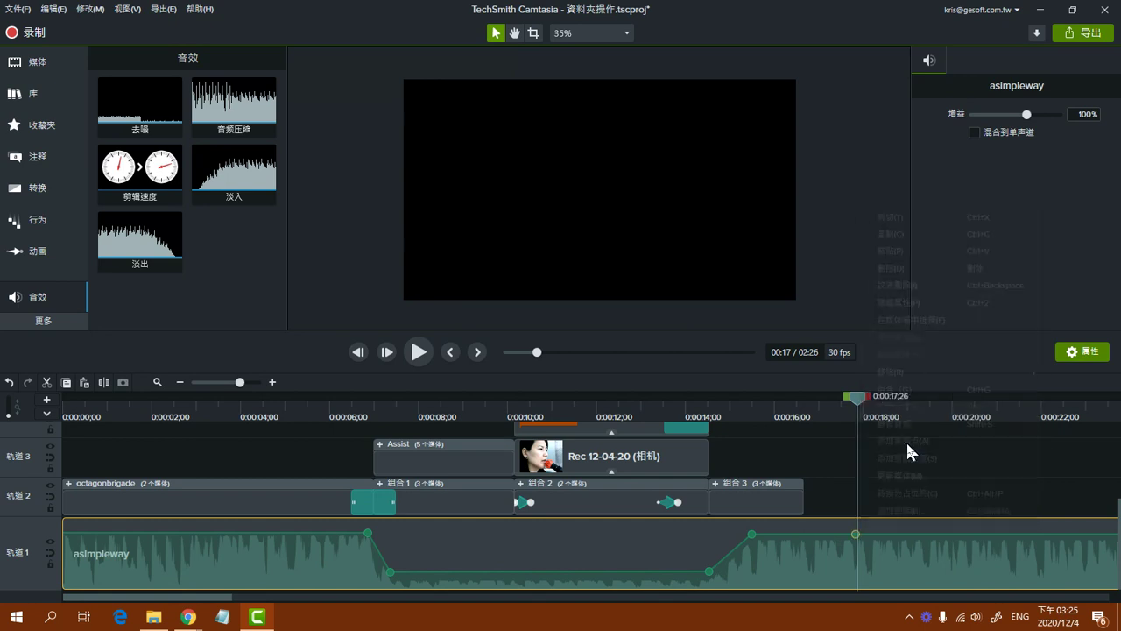
{"action": "right_click", "coordinate": [856, 536]}
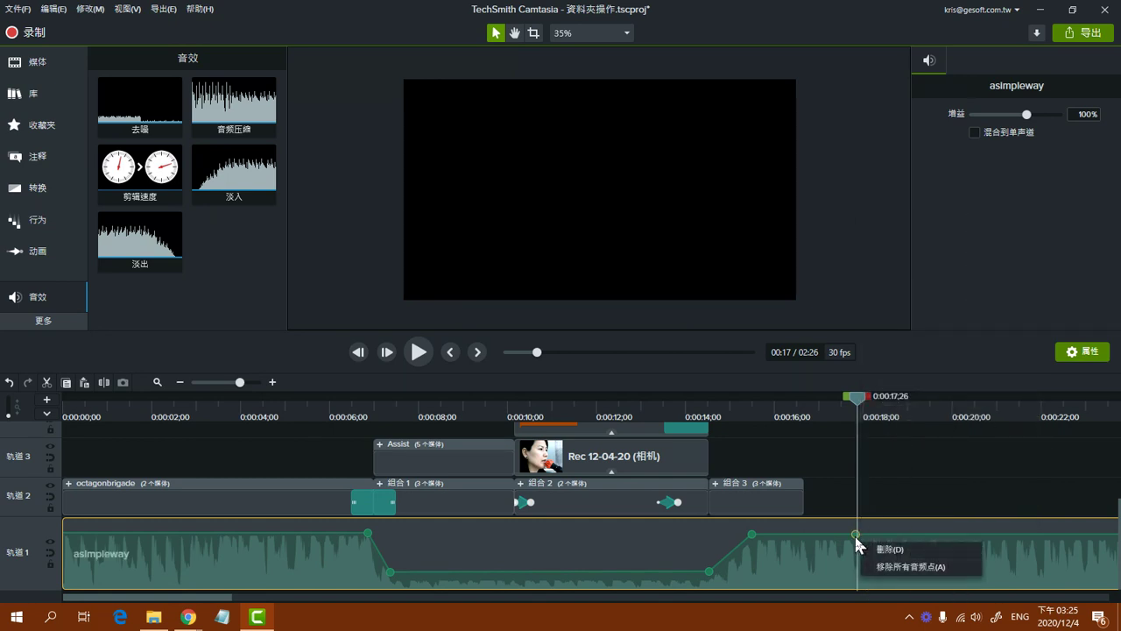
{"action": "left_click", "coordinate": [917, 549]}
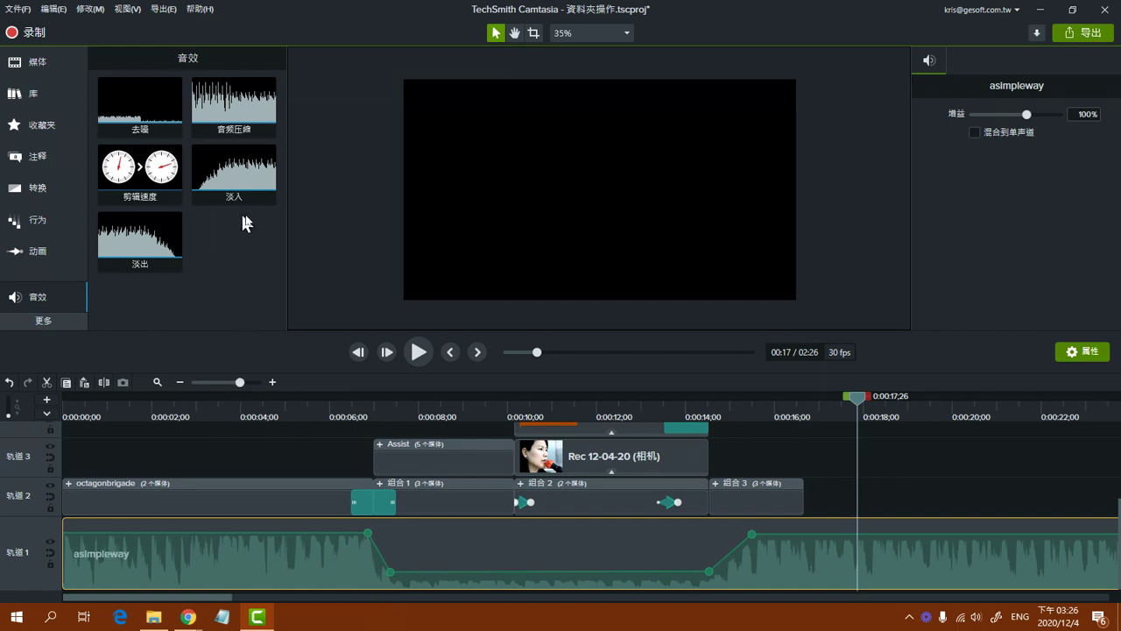
{"action": "left_click_drag", "start_coordinate": [244, 151], "coordinate": [266, 201]}
{"action": "mouse_move", "coordinate": [188, 148]}
{"action": "left_mouse_down"}
{"action": "mouse_move", "coordinate": [228, 186]}
{"action": "mouse_move", "coordinate": [297, 215]}
{"action": "left_mouse_up"}
{"action": "mouse_move", "coordinate": [94, 209]}
{"action": "left_mouse_down"}
{"action": "mouse_move", "coordinate": [181, 292]}
{"action": "mouse_move", "coordinate": [198, 290]}
{"action": "left_mouse_up"}
{"action": "mouse_move", "coordinate": [233, 205]}
{"action": "left_mouse_down"}
{"action": "mouse_move", "coordinate": [164, 373]}
{"action": "mouse_move", "coordinate": [86, 464]}
{"action": "mouse_move", "coordinate": [81, 501]}
{"action": "left_mouse_up"}
{"action": "key", "text": "Escape"}
Apply the 淡入 audio effect to the asimpleway music on track 1.
{"action": "mouse_move", "coordinate": [271, 167]}
{"action": "left_mouse_down"}
{"action": "mouse_move", "coordinate": [125, 517]}
{"action": "mouse_move", "coordinate": [122, 553]}
{"action": "mouse_move", "coordinate": [161, 388]}
{"action": "mouse_move", "coordinate": [145, 570]}
{"action": "mouse_move", "coordinate": [169, 400]}
{"action": "mouse_move", "coordinate": [156, 566]}
{"action": "left_mouse_up"}
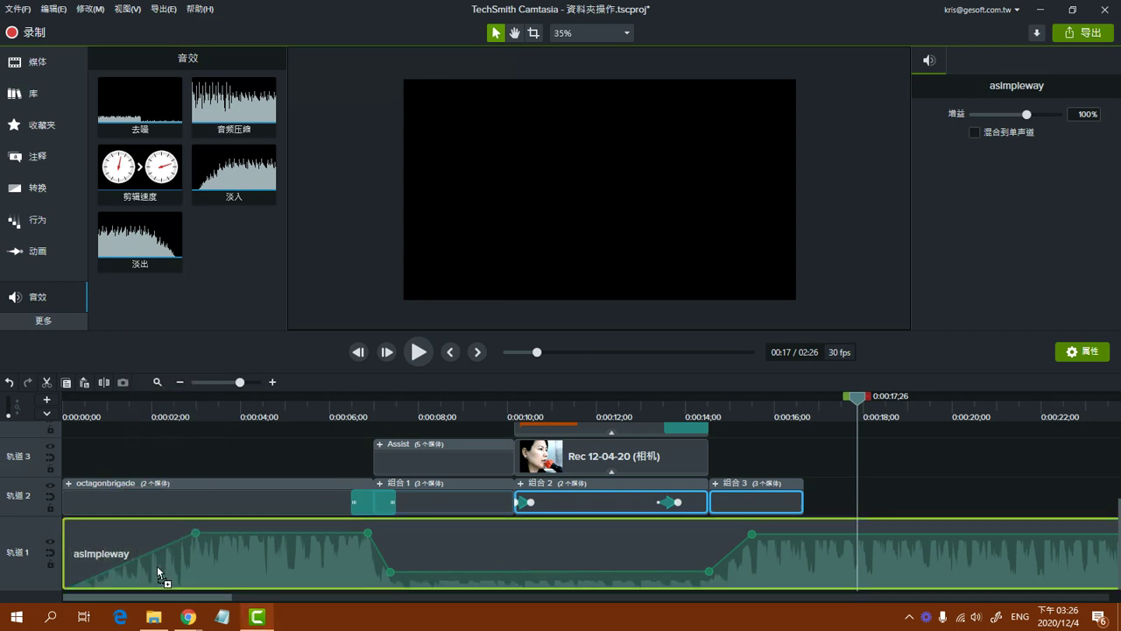
{"action": "left_click_drag", "start_coordinate": [157, 567], "coordinate": [179, 551]}
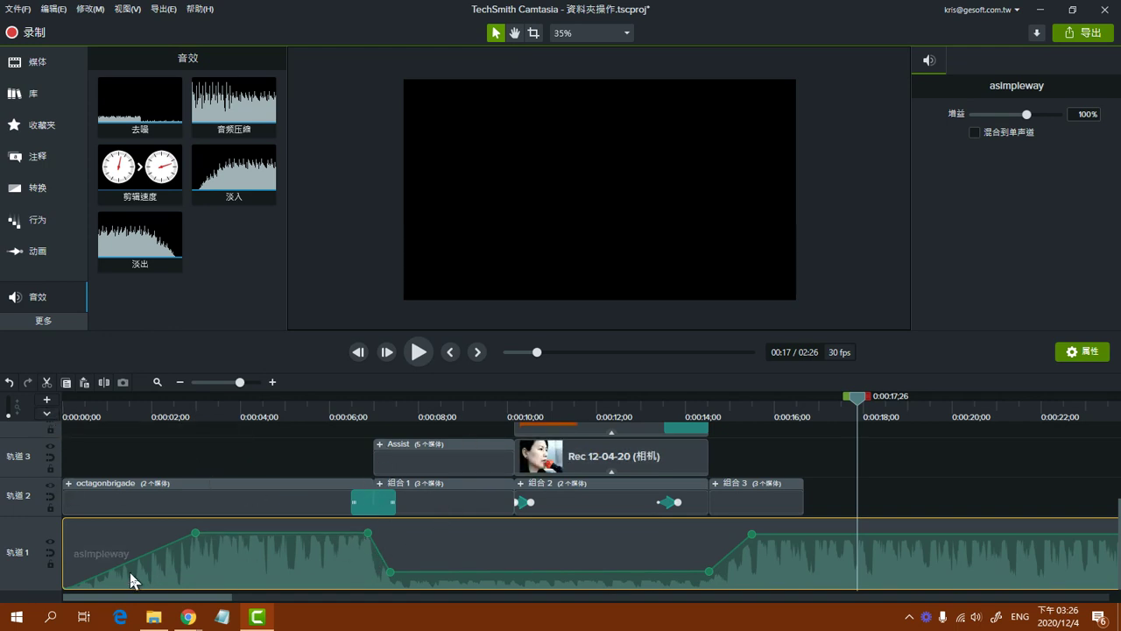
Play the fade-in from the start and shorten it to a little over half a second by moving its end point earlier.
{"action": "left_click", "coordinate": [67, 423]}
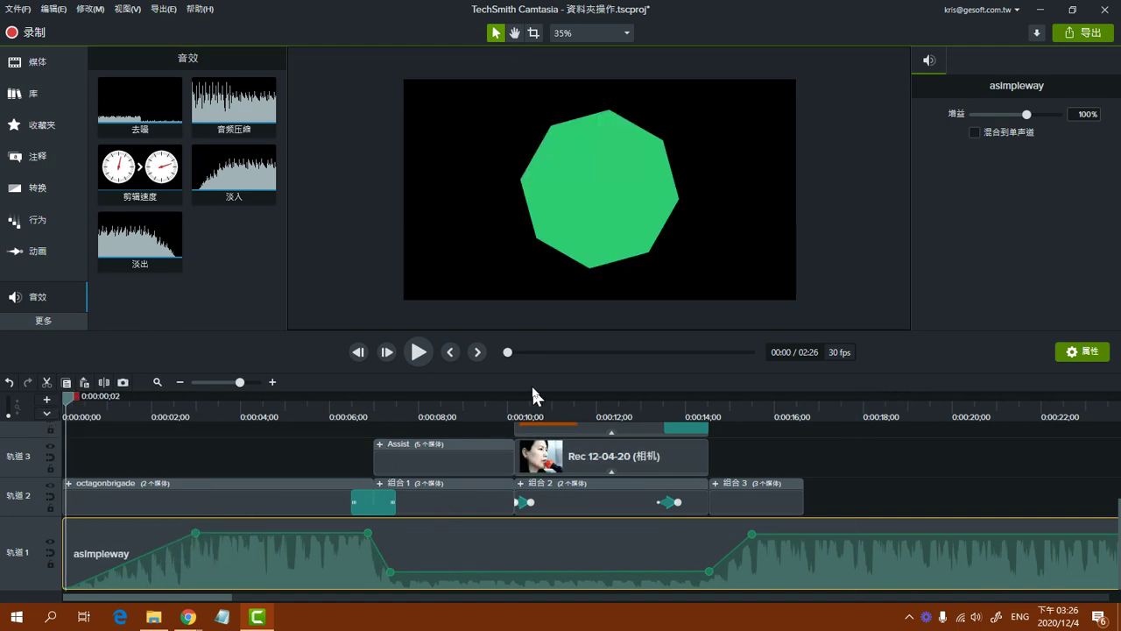
{"action": "left_click", "coordinate": [417, 351]}
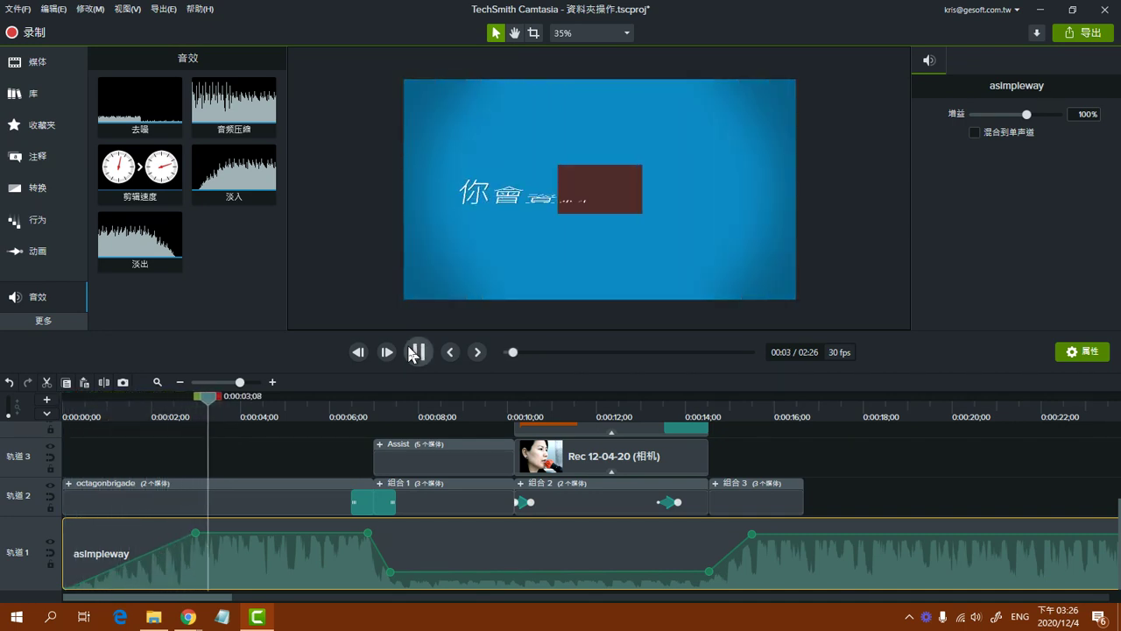
{"action": "left_click", "coordinate": [417, 352]}
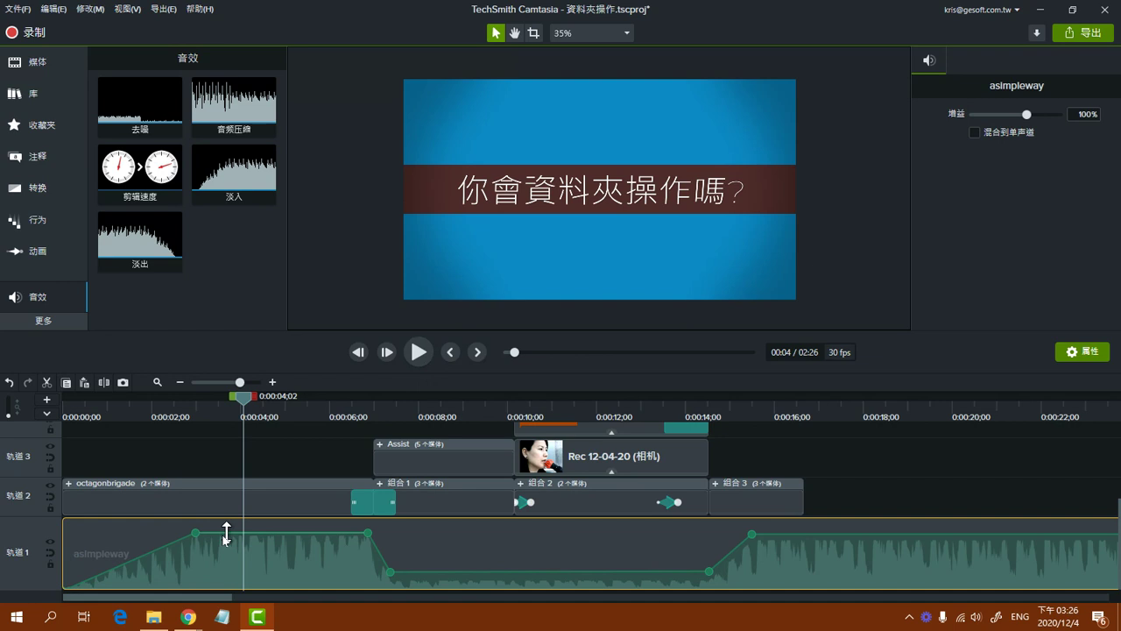
{"action": "left_click_drag", "start_coordinate": [195, 533], "coordinate": [90, 536]}
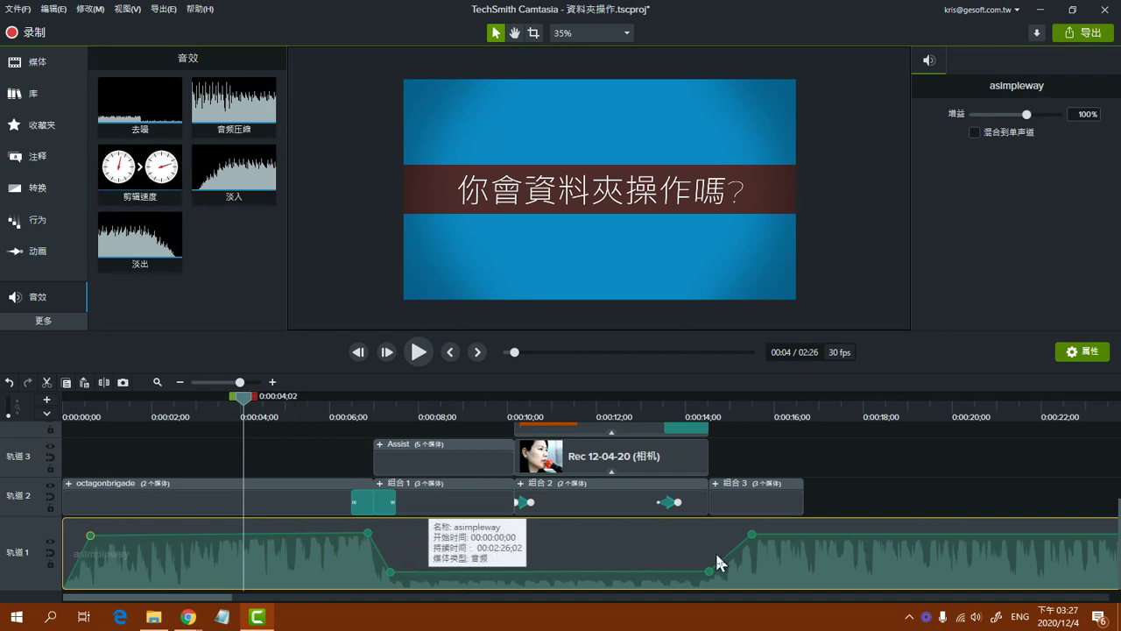
Split the asimpleway music at 0:00:17;23 and delete the part after it.
{"action": "left_click_drag", "start_coordinate": [753, 407], "coordinate": [857, 415]}
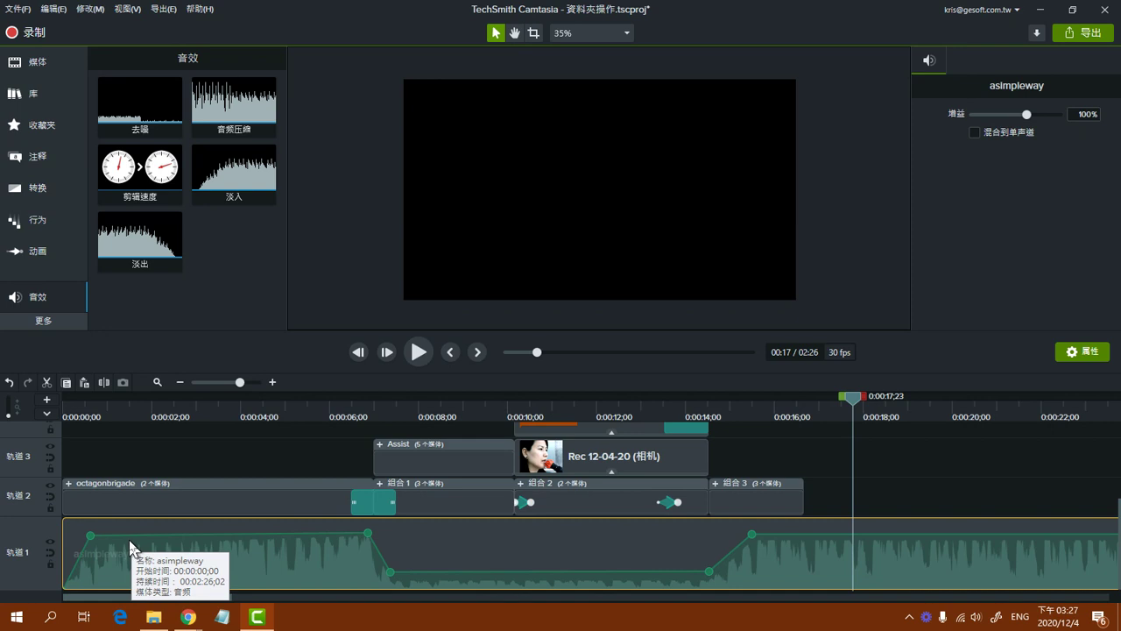
{"action": "left_click", "coordinate": [929, 563]}
{"action": "key", "text": "Delete"}
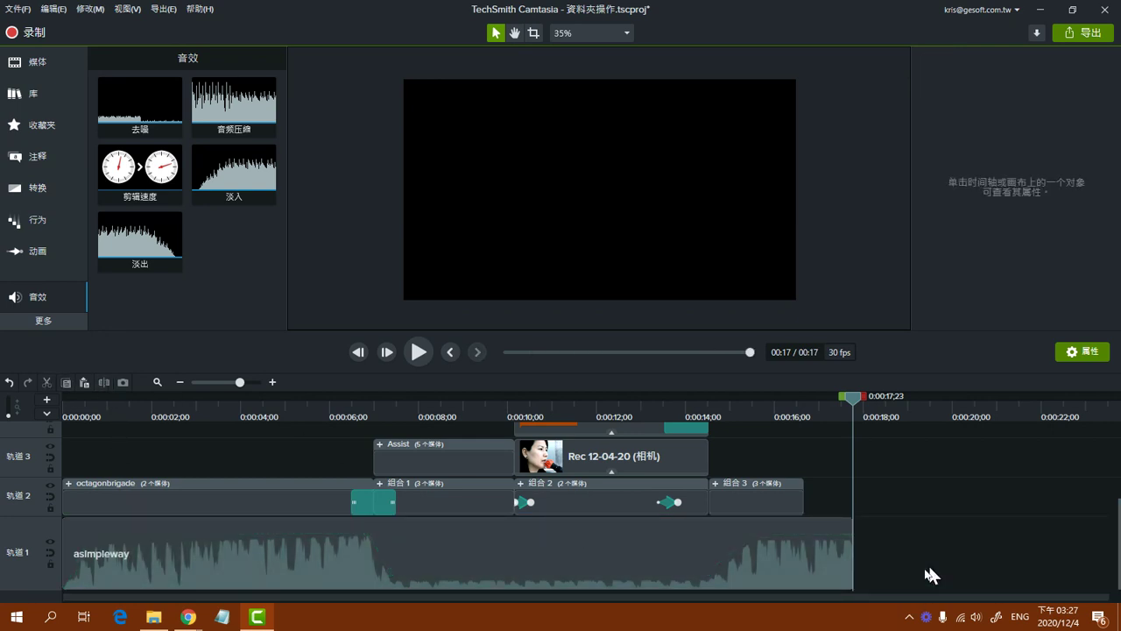
Try the 淡出 audio effect on the trimmed asimpleway music and undo it.
{"action": "left_click", "coordinate": [810, 557]}
{"action": "left_click_drag", "start_coordinate": [138, 250], "coordinate": [826, 574]}
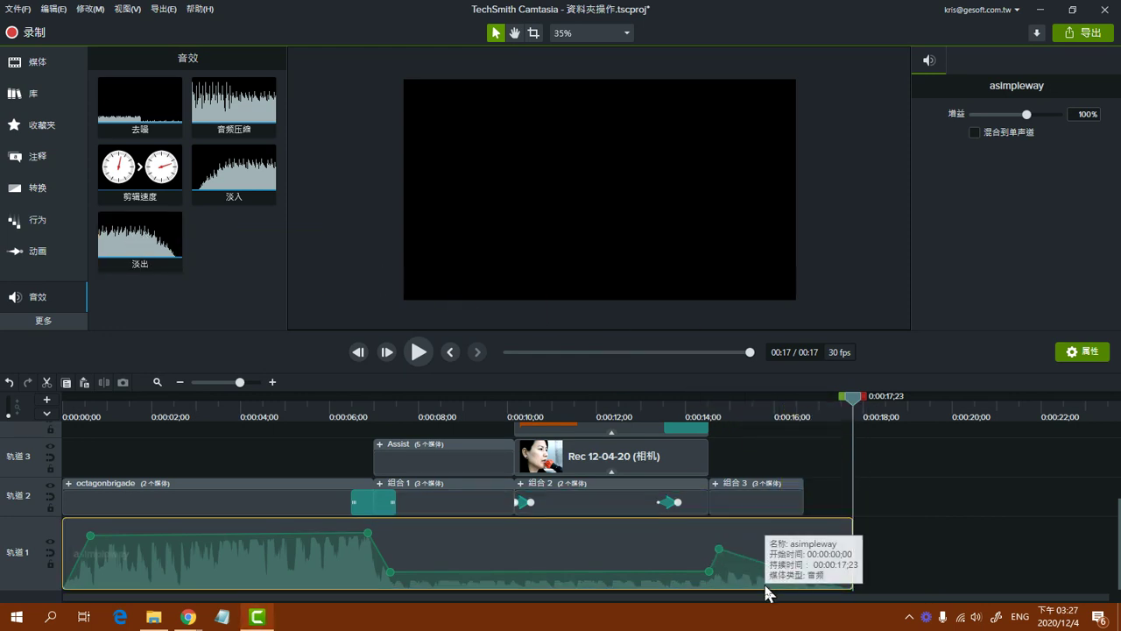
{"action": "key", "text": "ctrl+z"}
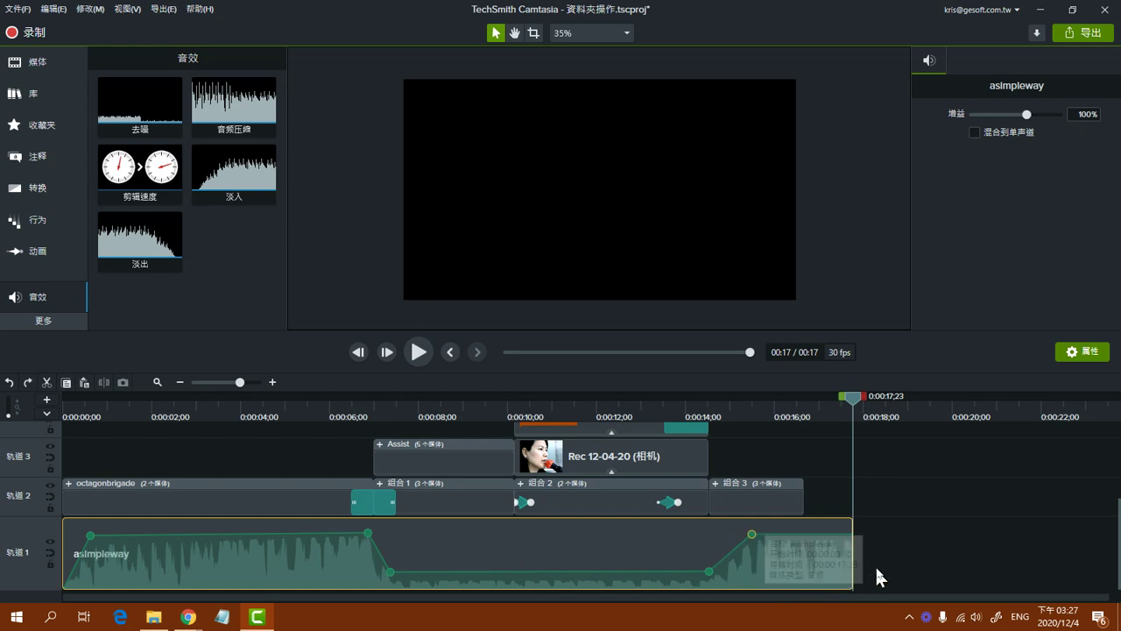
Add audio points near the end of 組合 3 and at the music's end, lowering the last one to create a manual fade-out.
{"action": "right_click", "coordinate": [813, 532]}
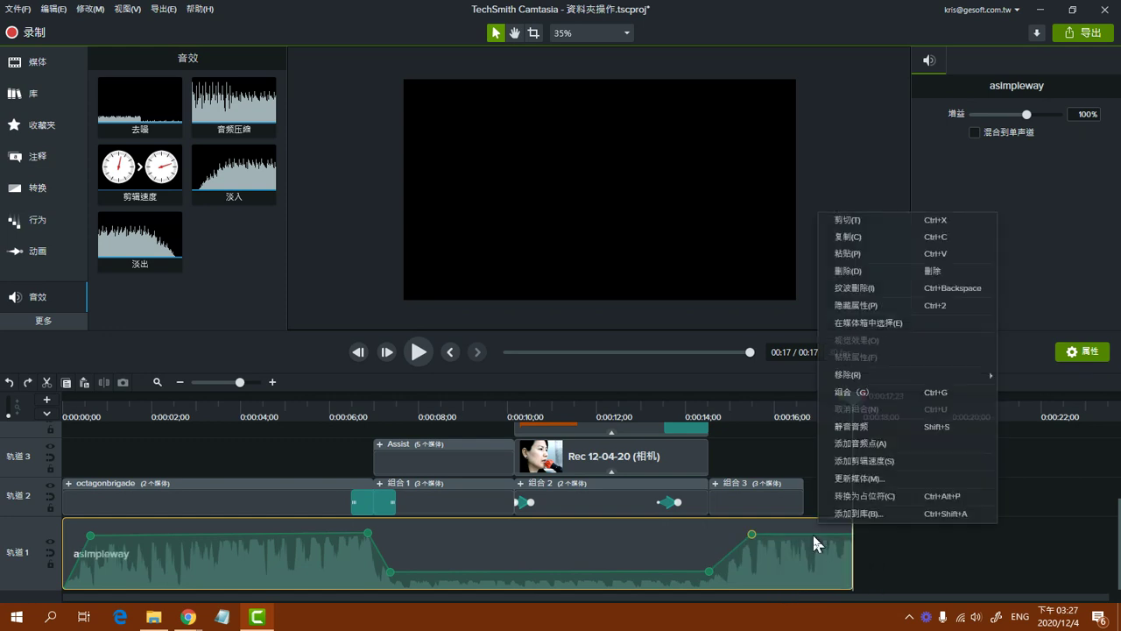
{"action": "left_click", "coordinate": [860, 443]}
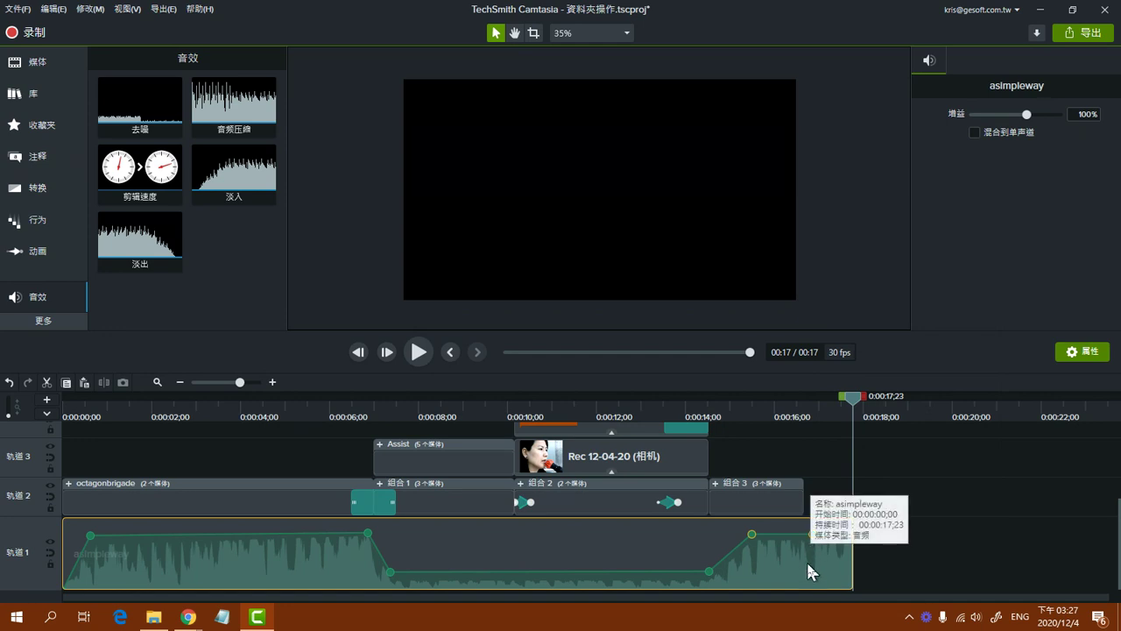
{"action": "left_click_drag", "start_coordinate": [813, 533], "coordinate": [810, 533]}
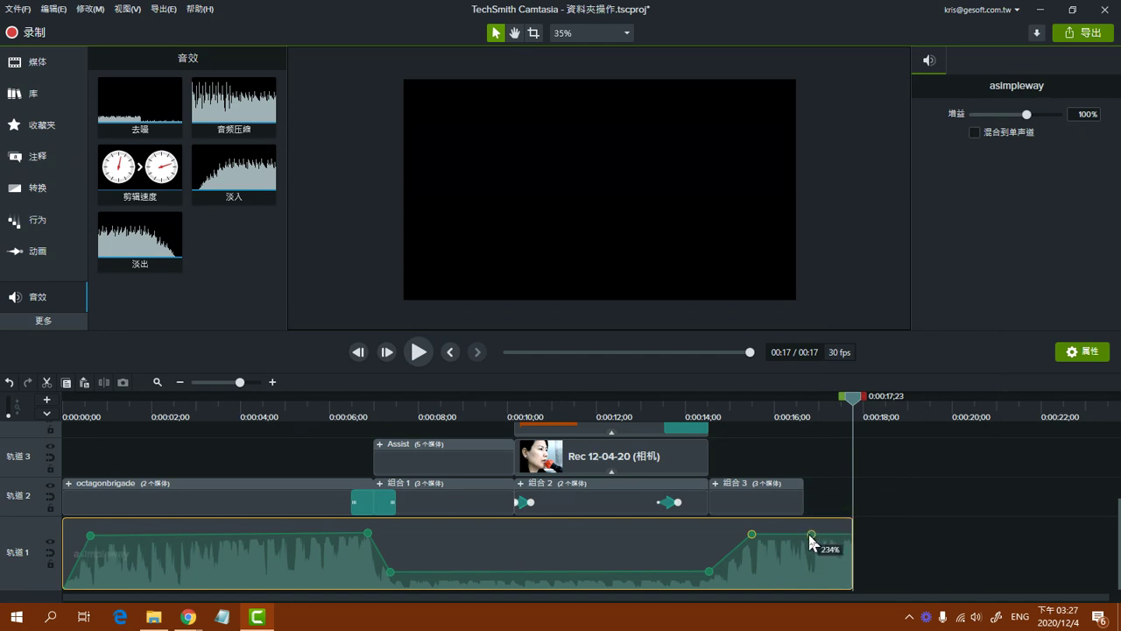
{"action": "right_click", "coordinate": [854, 536]}
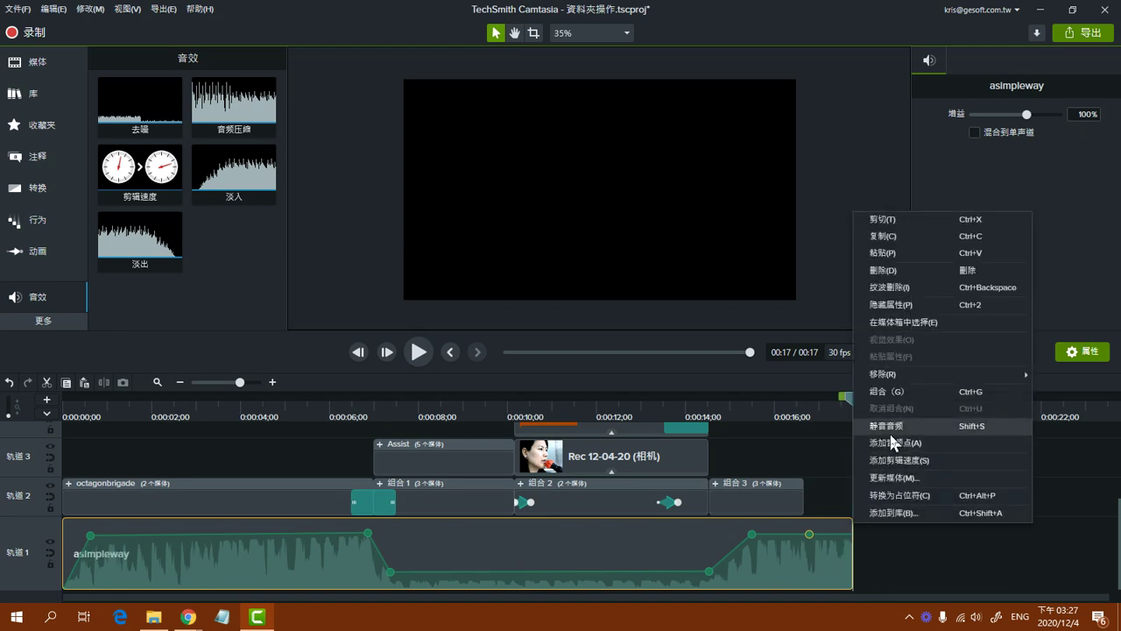
{"action": "left_click", "coordinate": [898, 443]}
{"action": "left_click_drag", "start_coordinate": [846, 535], "coordinate": [851, 578]}
Play the timeline from about 0:00:14;00 to check the music's fade-out at the end.
{"action": "left_click_drag", "start_coordinate": [738, 400], "coordinate": [690, 405]}
{"action": "left_click", "coordinate": [418, 352]}
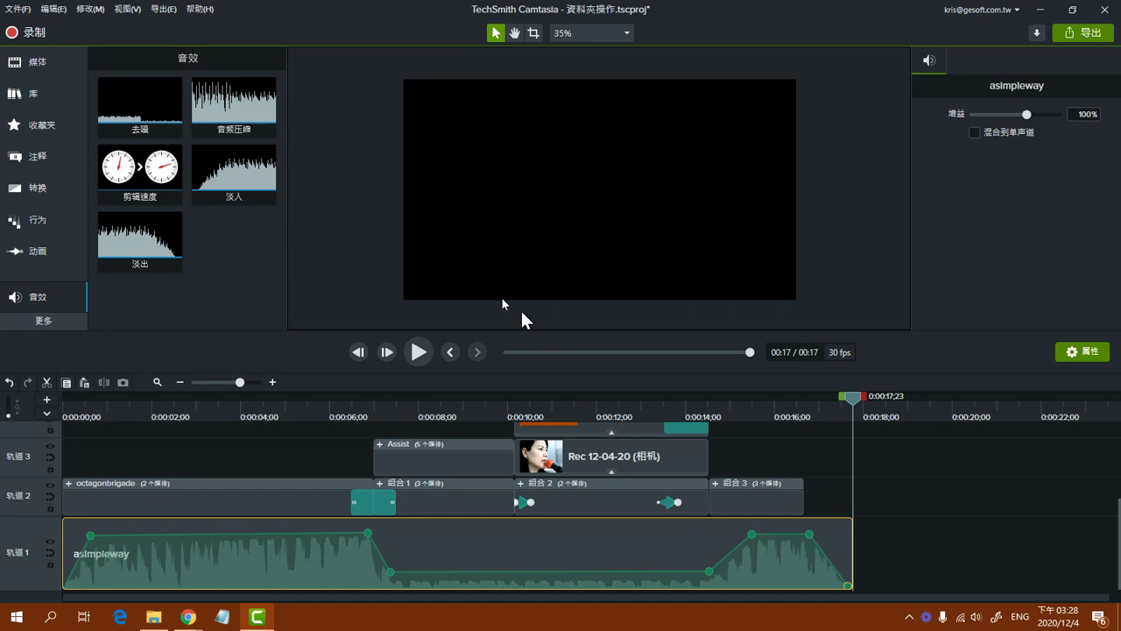
{"action": "left_click", "coordinate": [473, 313]}
{"action": "mouse_move", "coordinate": [383, 289]}
{"action": "left_mouse_down"}
{"action": "mouse_move", "coordinate": [407, 360]}
{"action": "mouse_move", "coordinate": [454, 306]}
{"action": "mouse_move", "coordinate": [426, 336]}
{"action": "mouse_move", "coordinate": [538, 325]}
{"action": "left_mouse_up"}
{"action": "mouse_move", "coordinate": [573, 271]}
{"action": "left_mouse_down"}
{"action": "mouse_move", "coordinate": [564, 305]}
{"action": "mouse_move", "coordinate": [599, 288]}
{"action": "mouse_move", "coordinate": [639, 345]}
{"action": "left_mouse_up"}
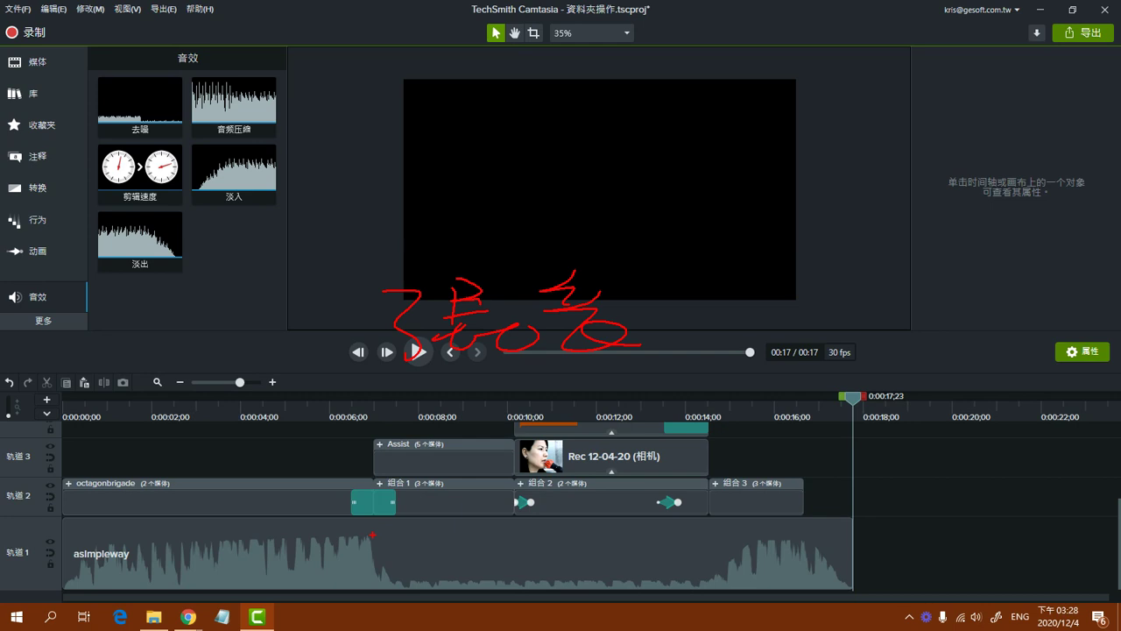